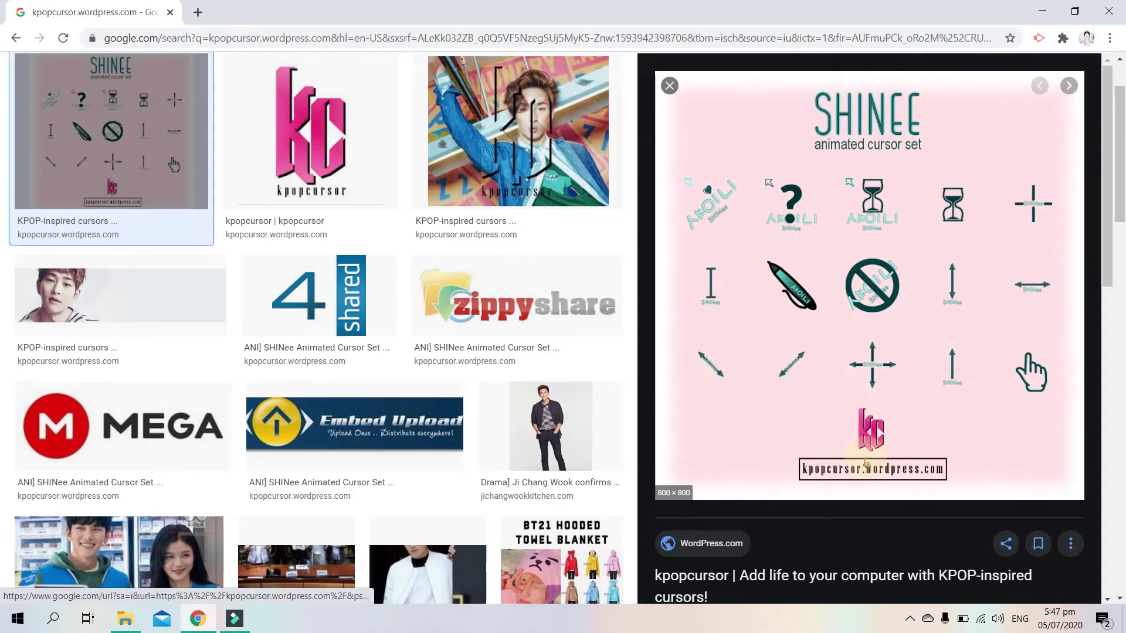
Step: Open the kpopcursor.wordpress.com site from the image result and look over the SHINee Animated Cursor Set post
left_click(866, 464)
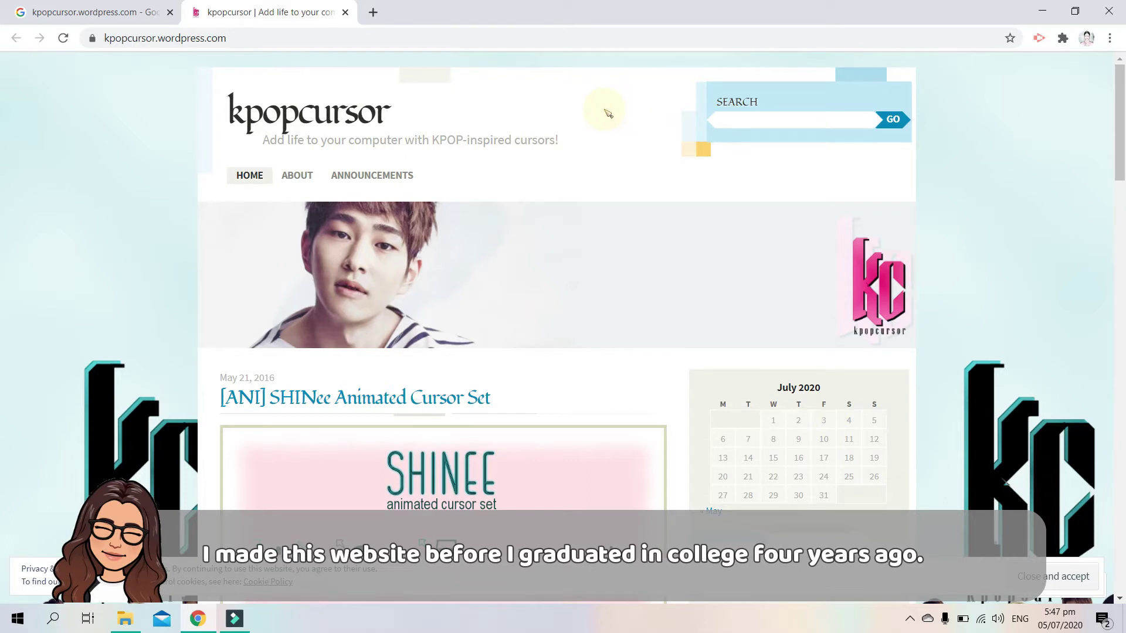
scroll(608, 113, "down", 5)
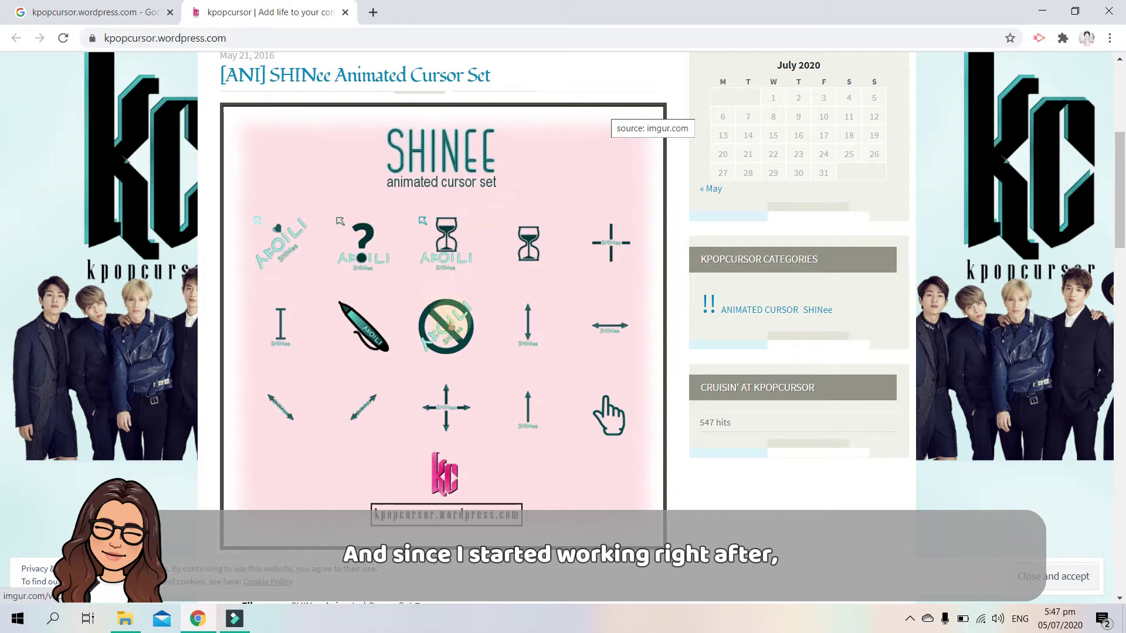
scroll(449, 336, "up", 2)
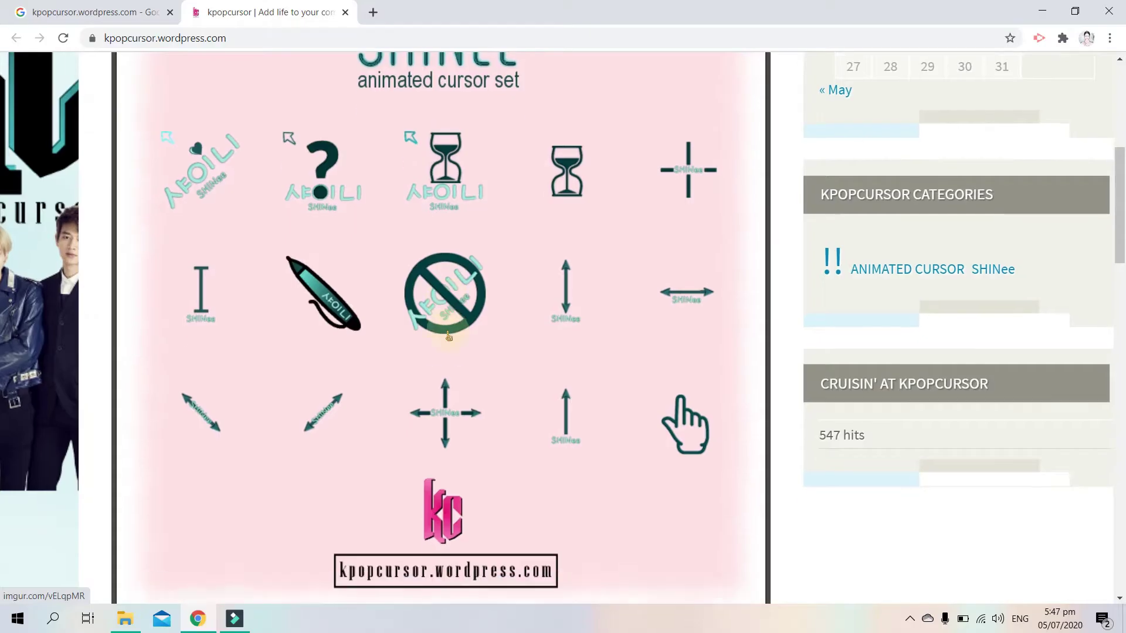
scroll(577, 342, "down", 3)
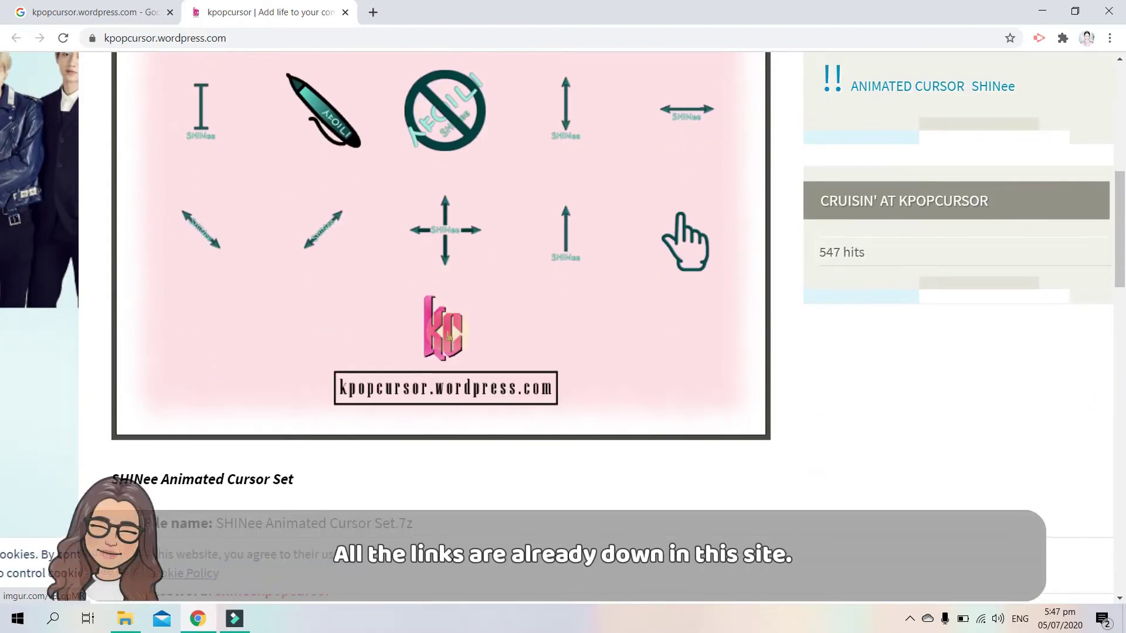
scroll(449, 336, "up", 1)
scroll(449, 336, "up", 5)
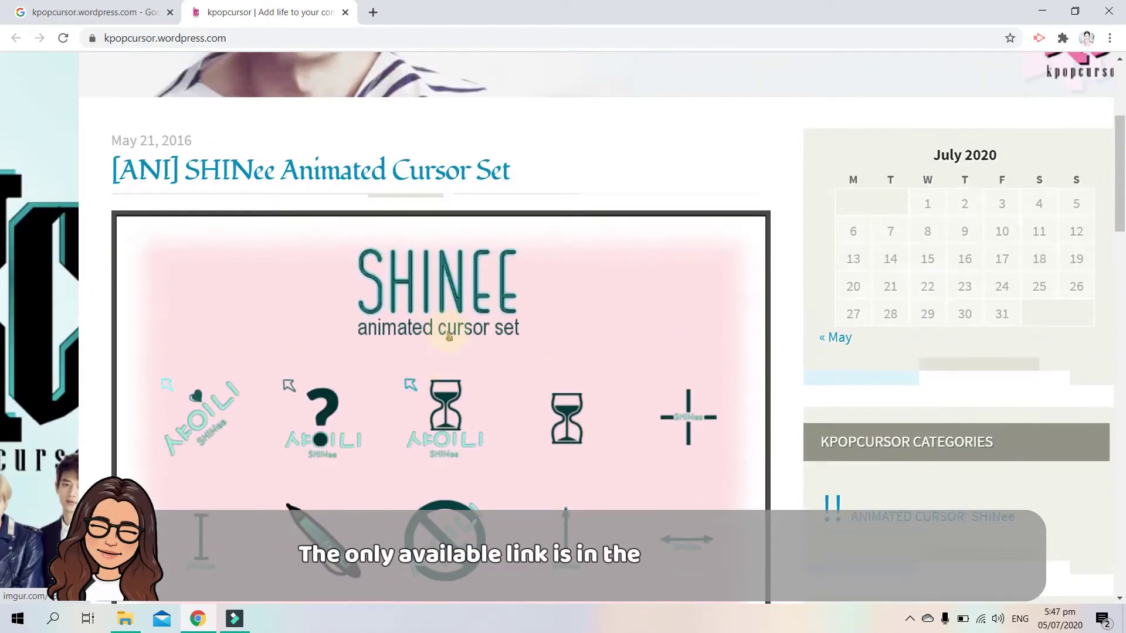
scroll(448, 336, "up", 5)
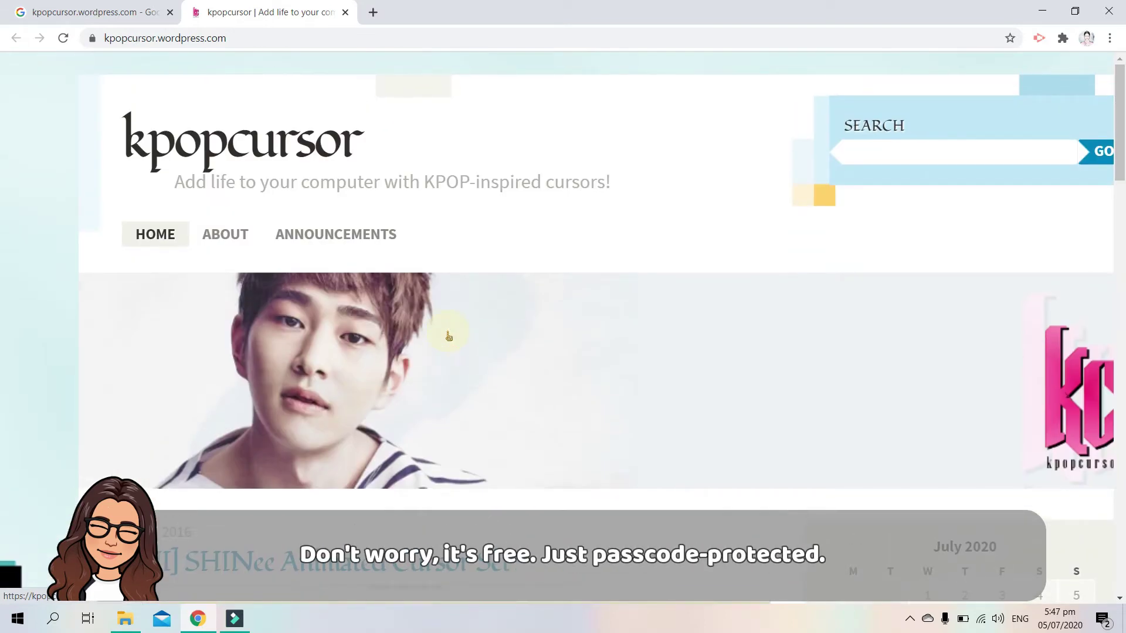
left_click(453, 332)
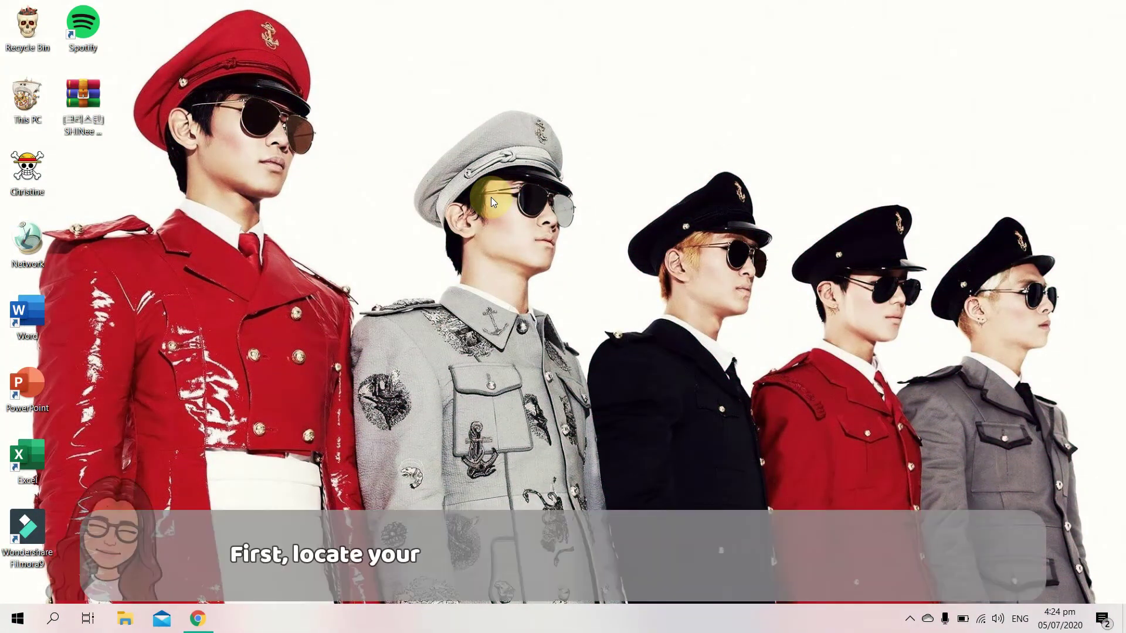
Step: Extract the SHINee Animated Cursor archive directly onto the desktop and move the archive to the Recycle Bin
left_click(76, 99)
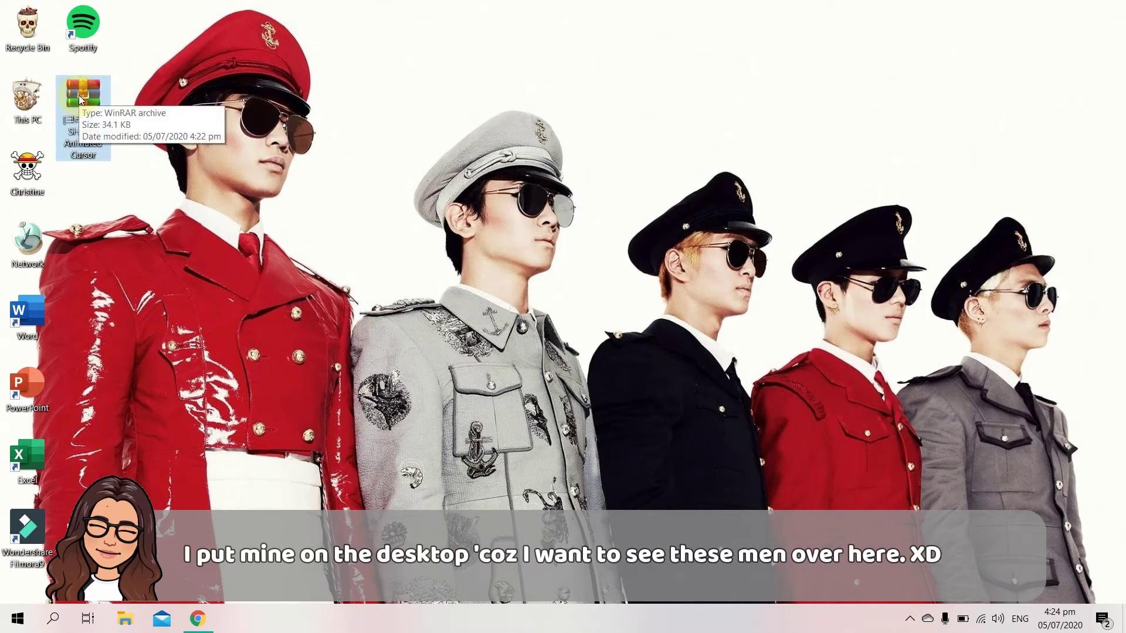
right_click(78, 95)
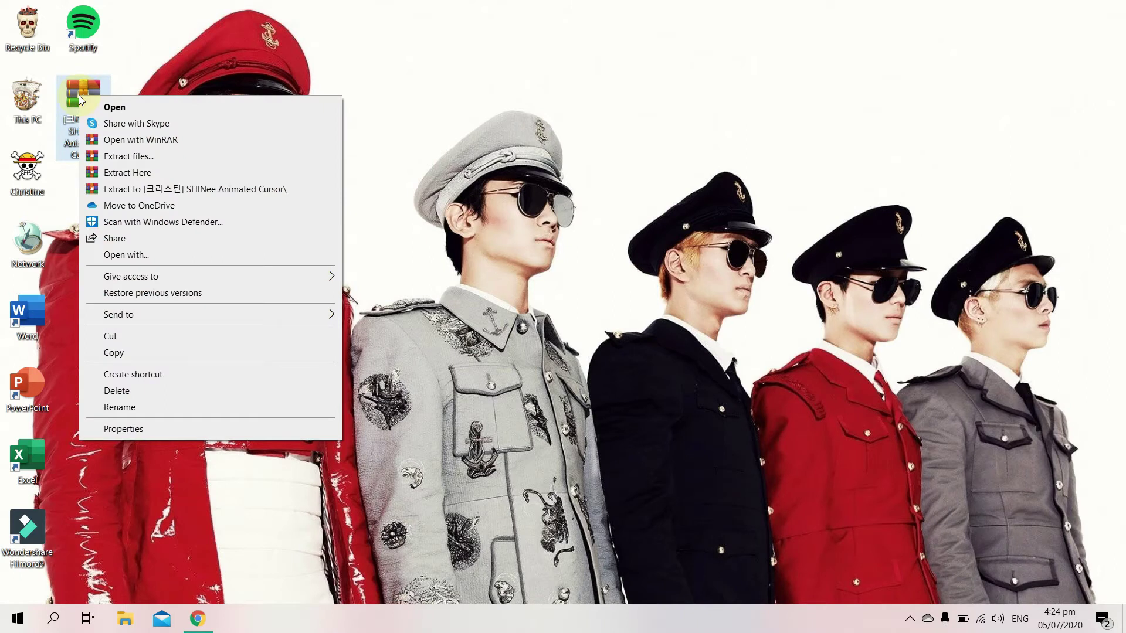
left_click(146, 176)
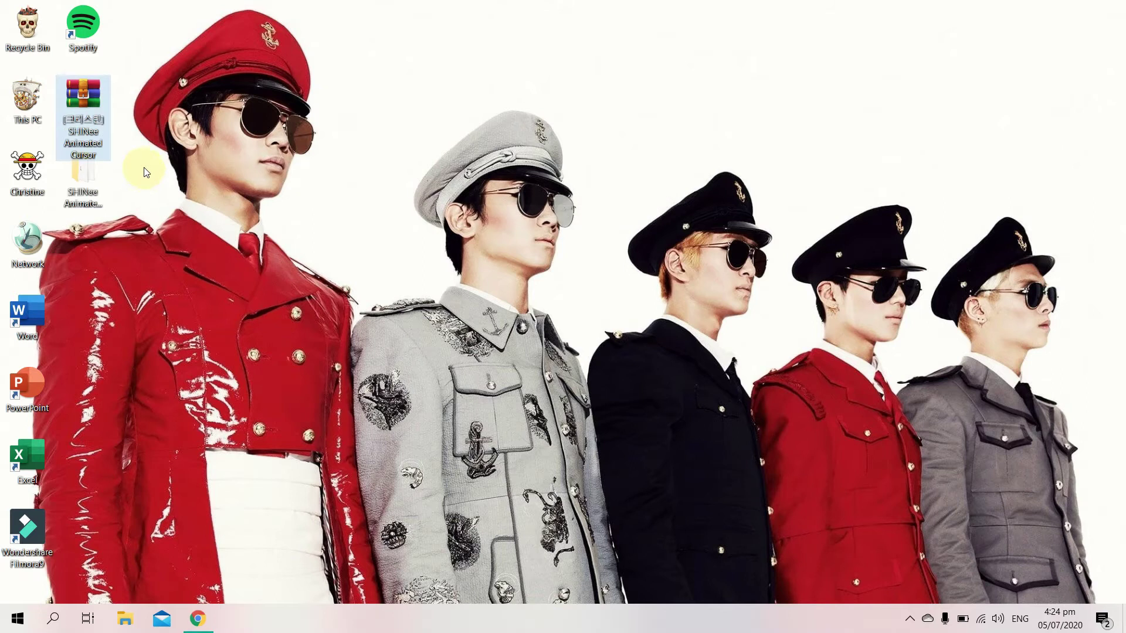
left_click_drag(83, 97, 45, 41)
Step: Cut the extracted SHINee Animated Cursor folder from the desktop and open the Cursors folder under PC Personalization on Data (D:)
left_click(90, 170)
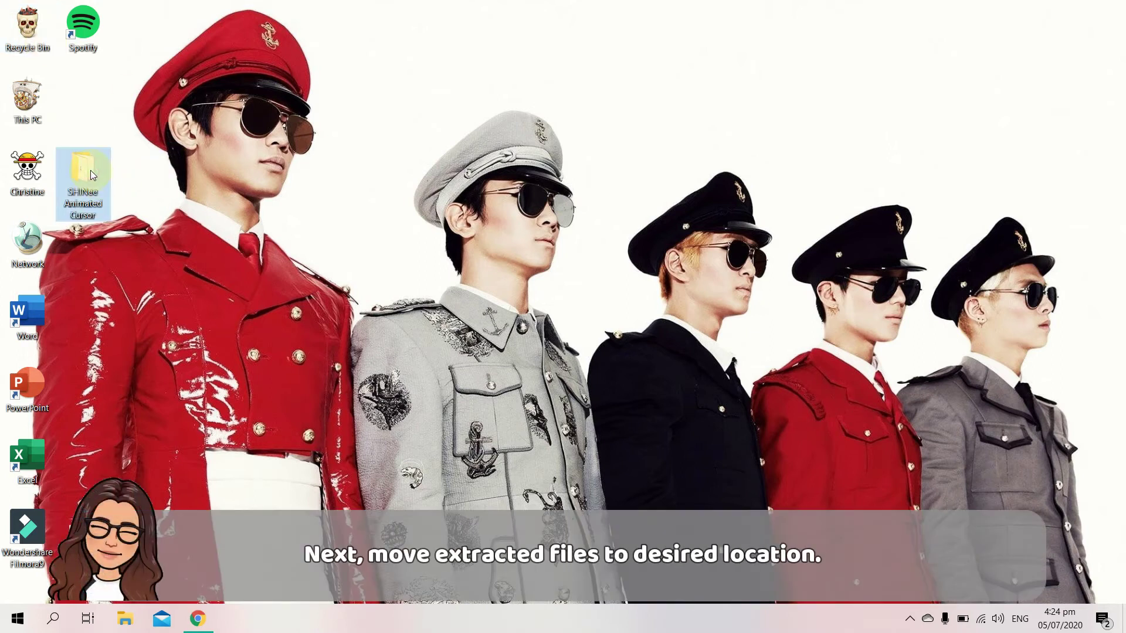
right_click(92, 174)
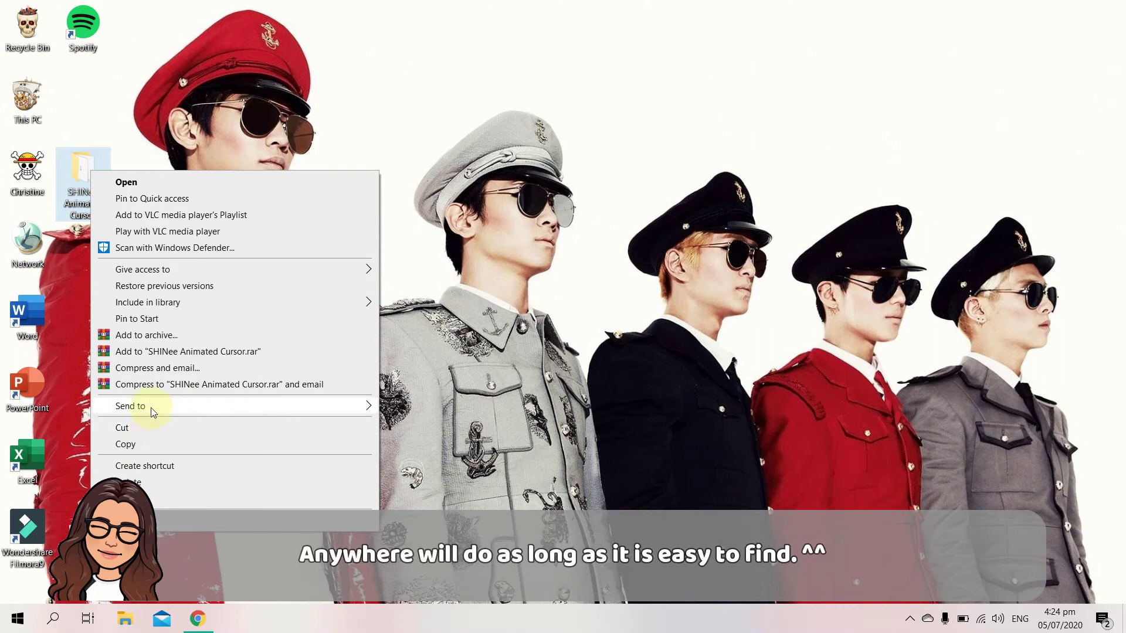
mouse_move(153, 413)
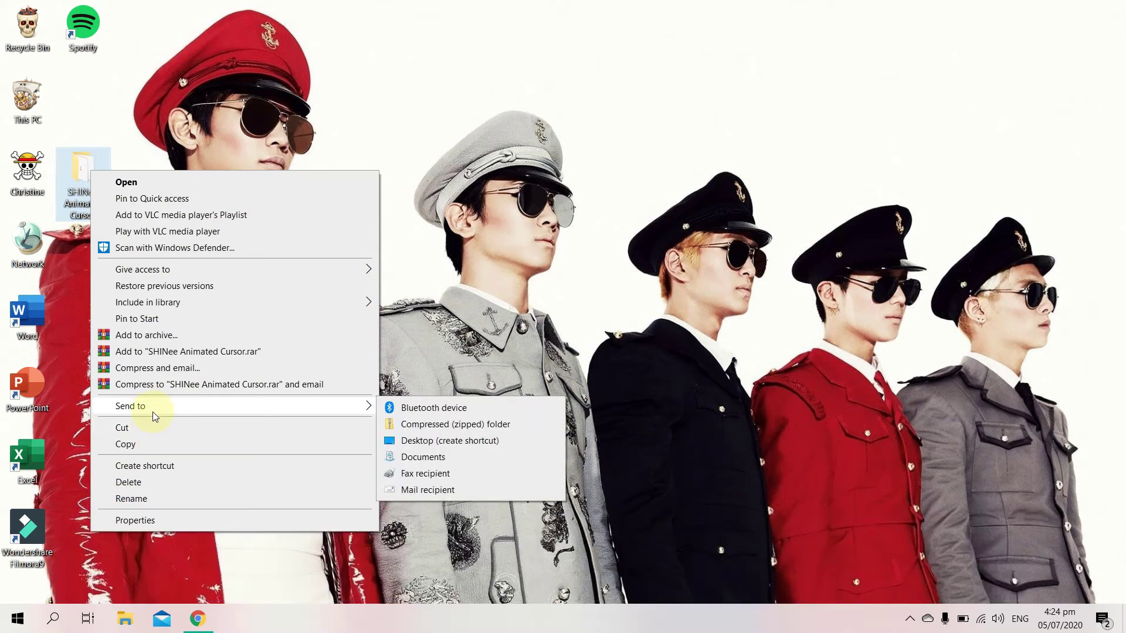
left_click(150, 428)
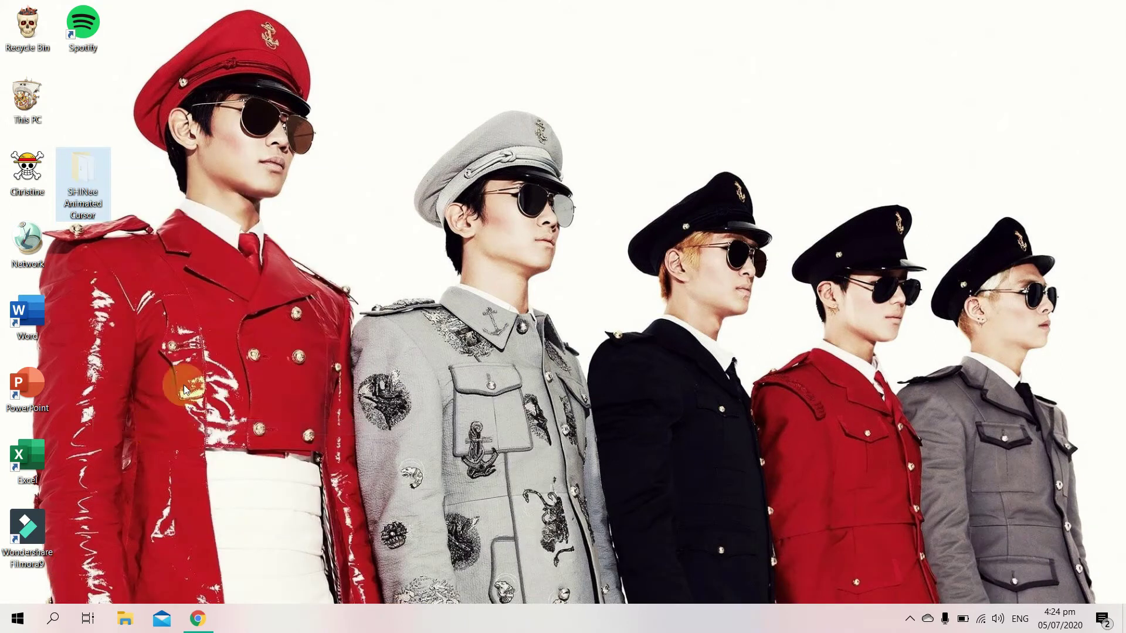
left_click(133, 621)
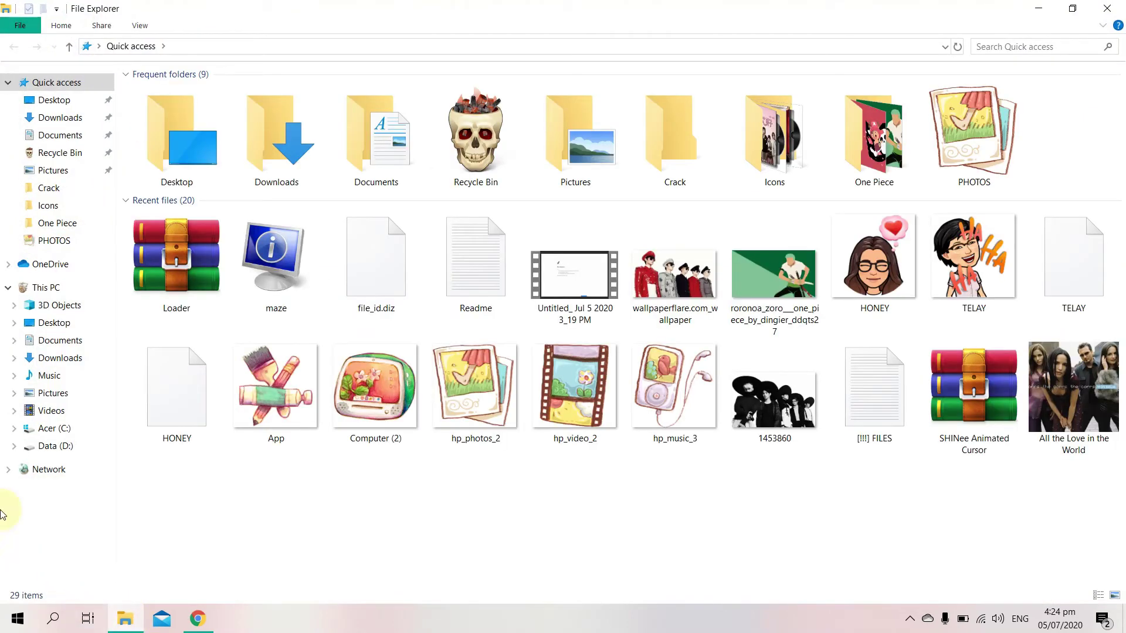
left_click(47, 288)
double_click(356, 222)
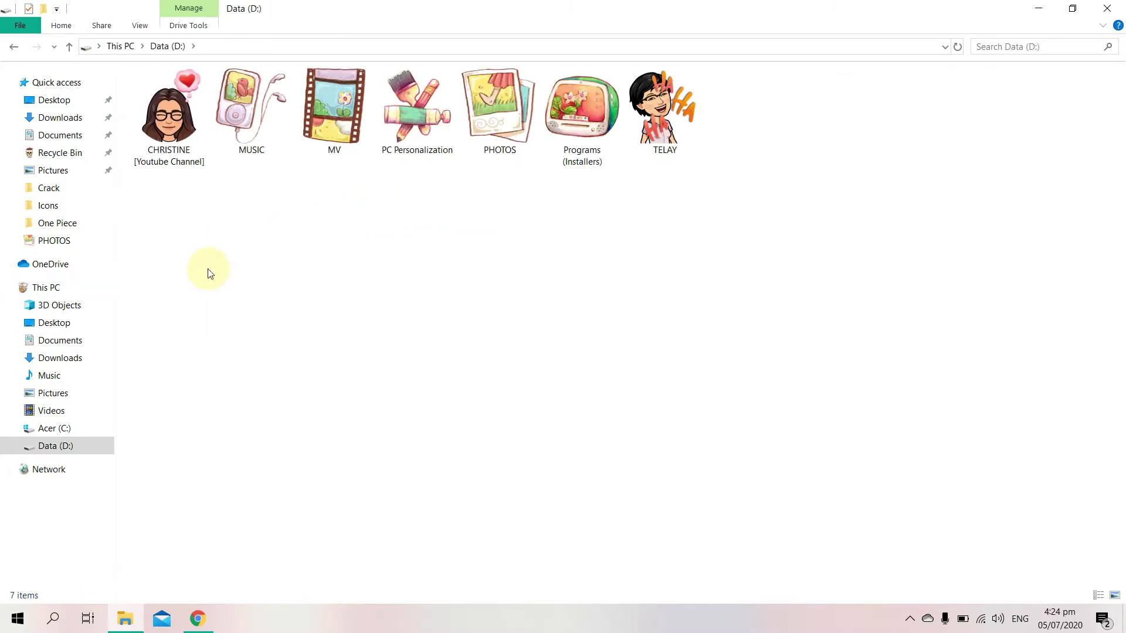
double_click(443, 108)
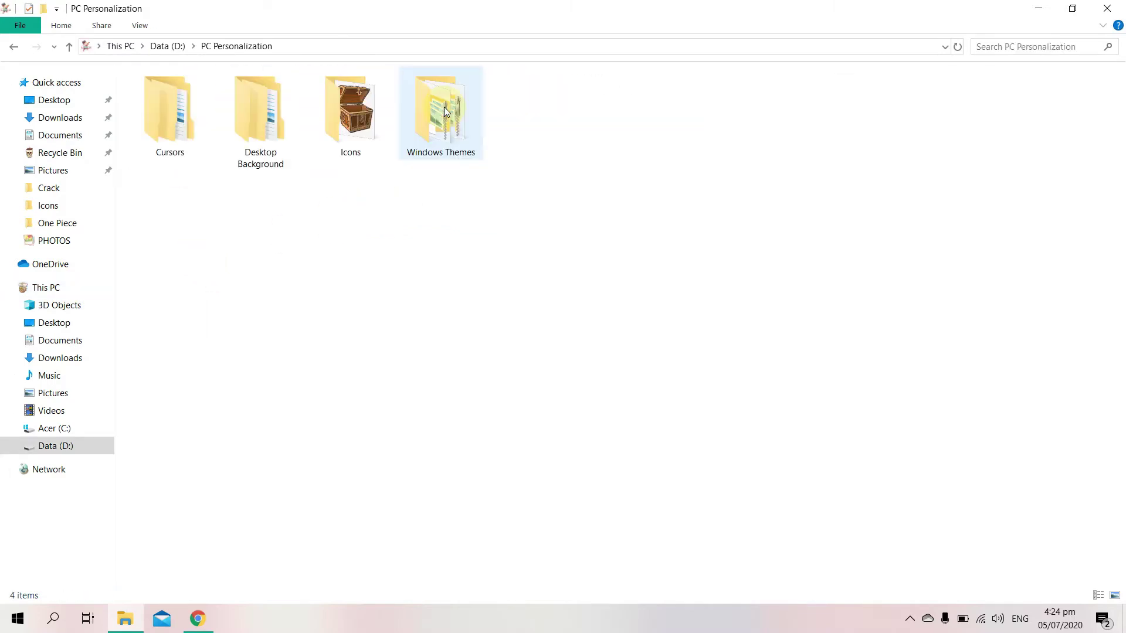
double_click(142, 107)
Step: Paste the SHINee Animated Cursor folder into the Cursors folder and return to the desktop
left_click(214, 244)
right_click(214, 244)
left_click(280, 350)
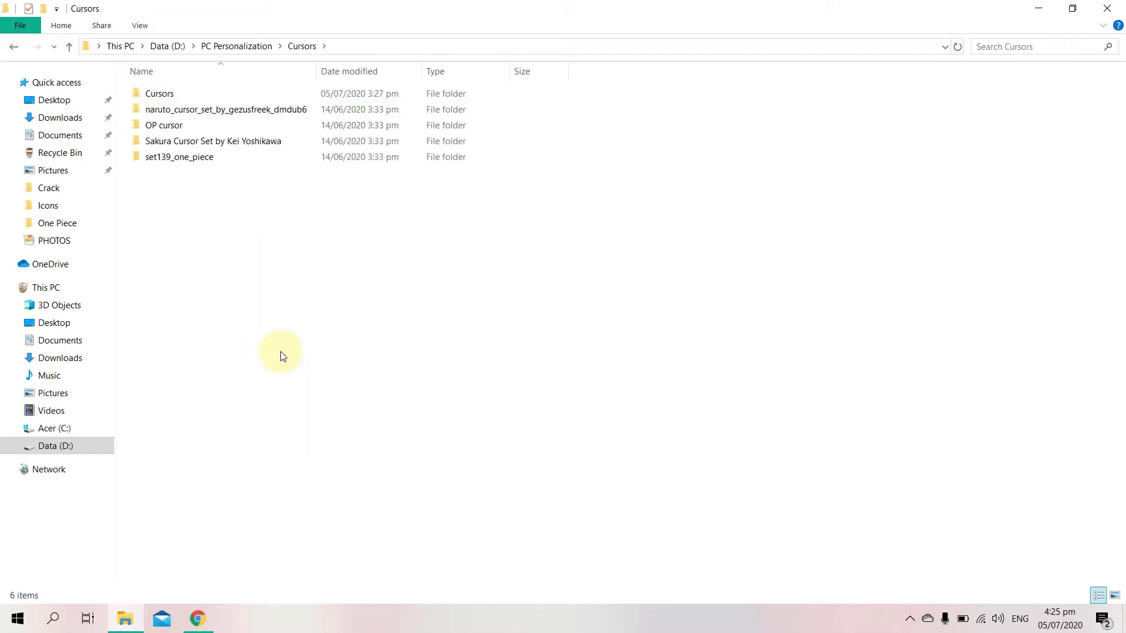
left_click(282, 356)
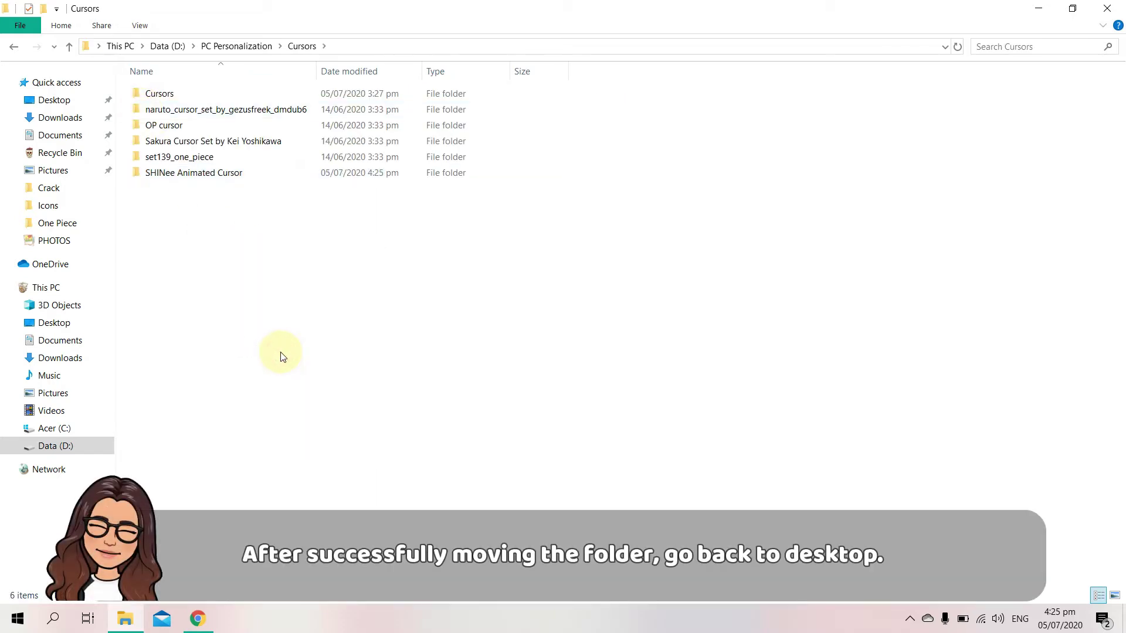
left_click(1095, 8)
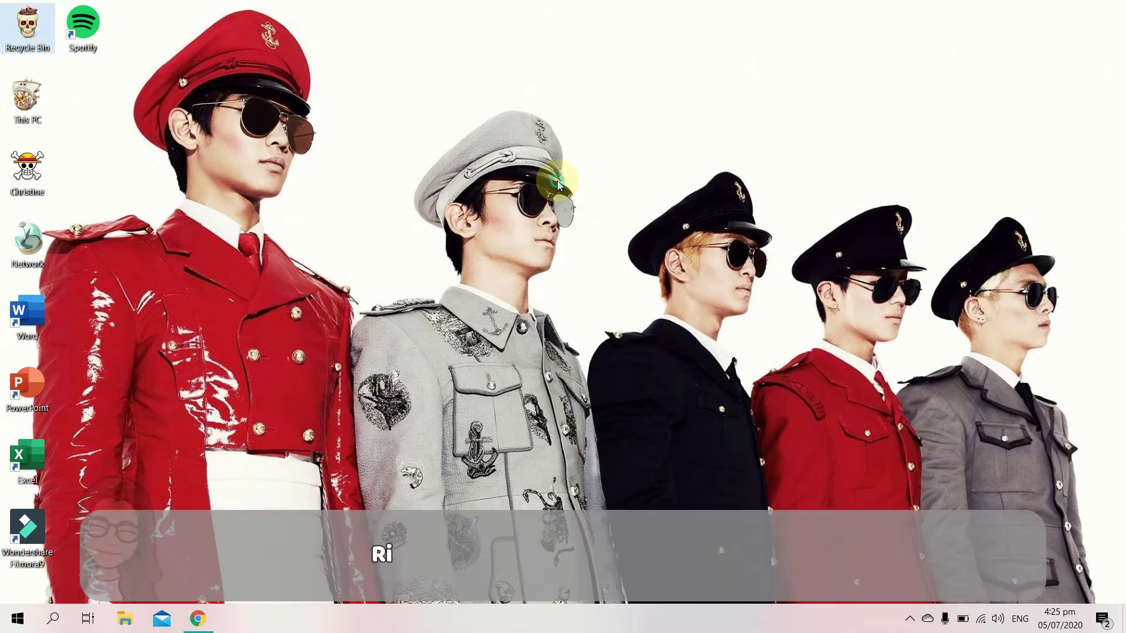
Step: Open the desktop personalization settings, search them for "mouse" and go to Mouse settings
right_click(558, 185)
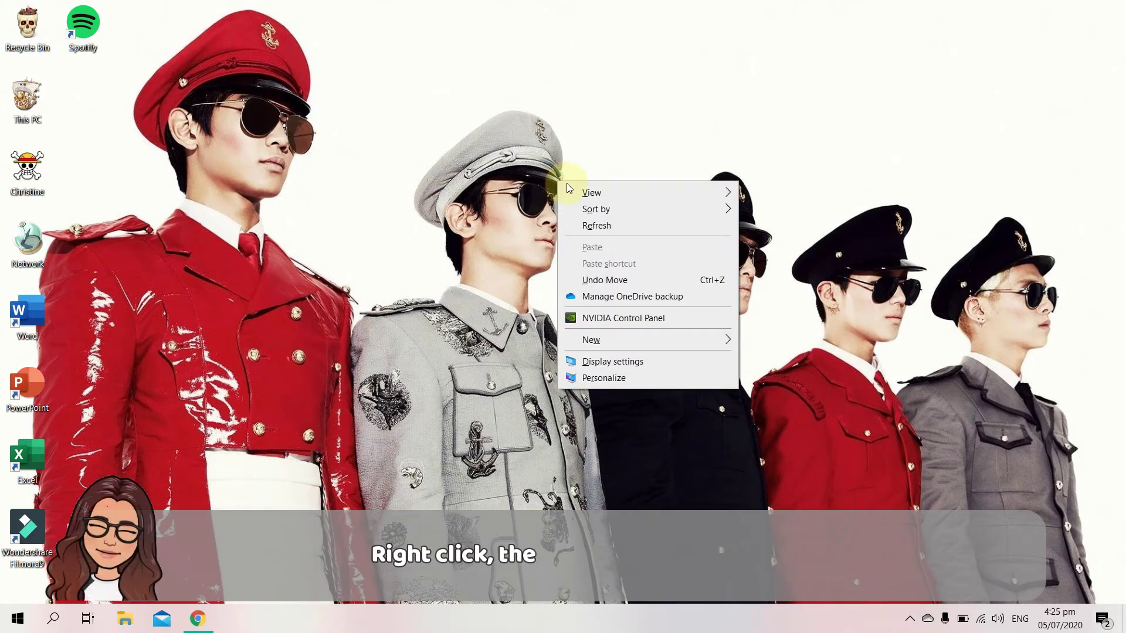
left_click(607, 378)
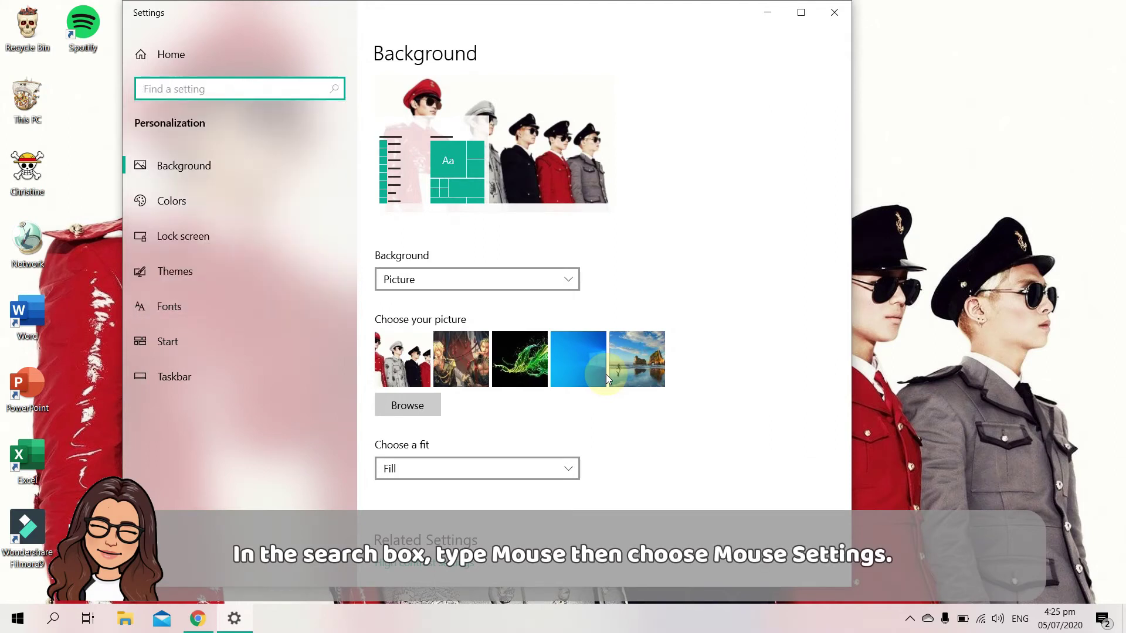
type("mouse")
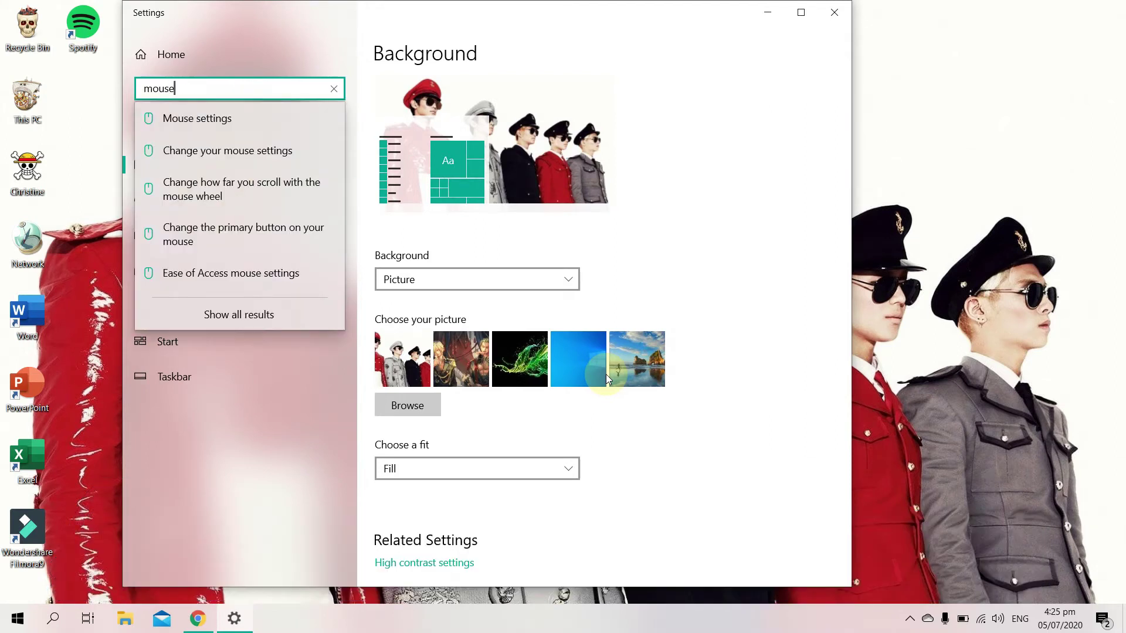
key("Down")
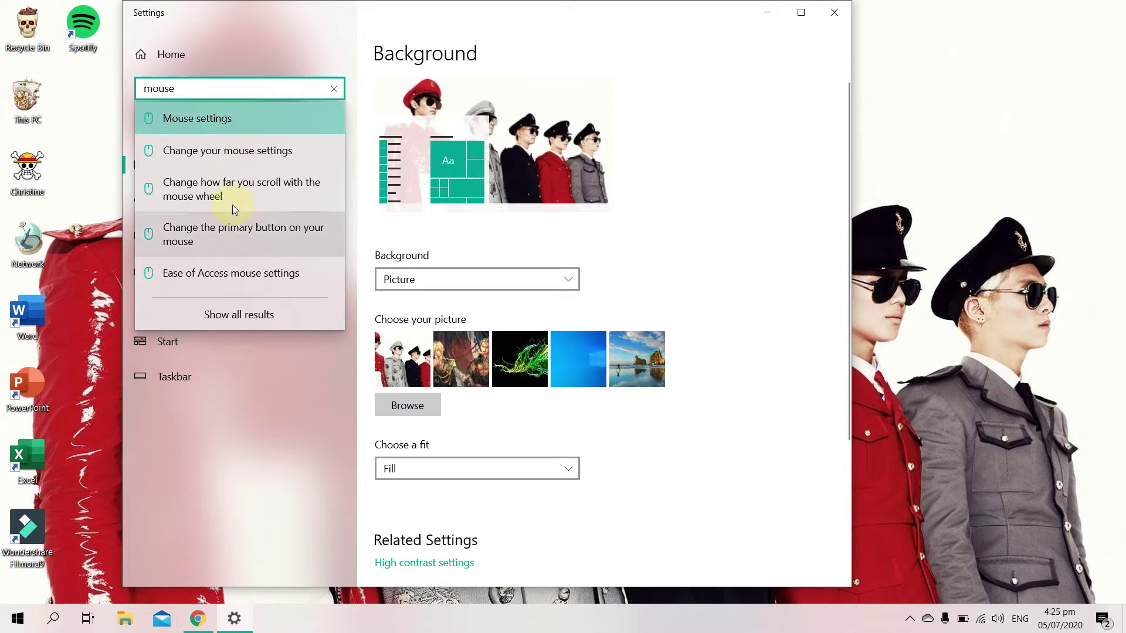
left_click(168, 113)
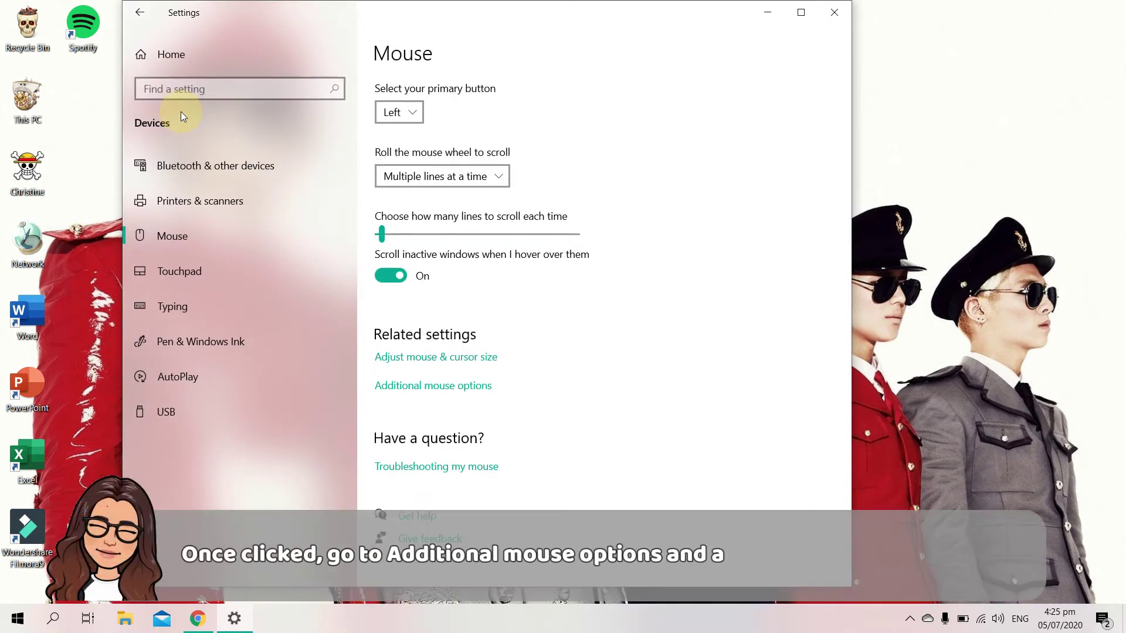
Step: Open the additional mouse options and show the pointer scheme with its list of customizable pointers
left_click(431, 388)
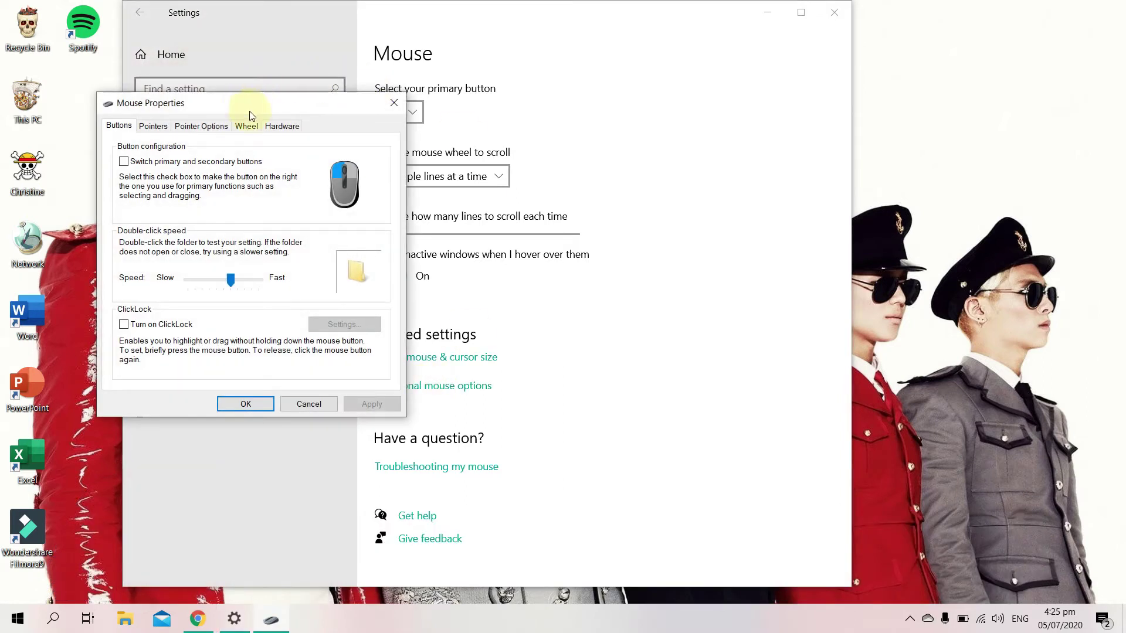
left_click_drag(245, 110, 523, 156)
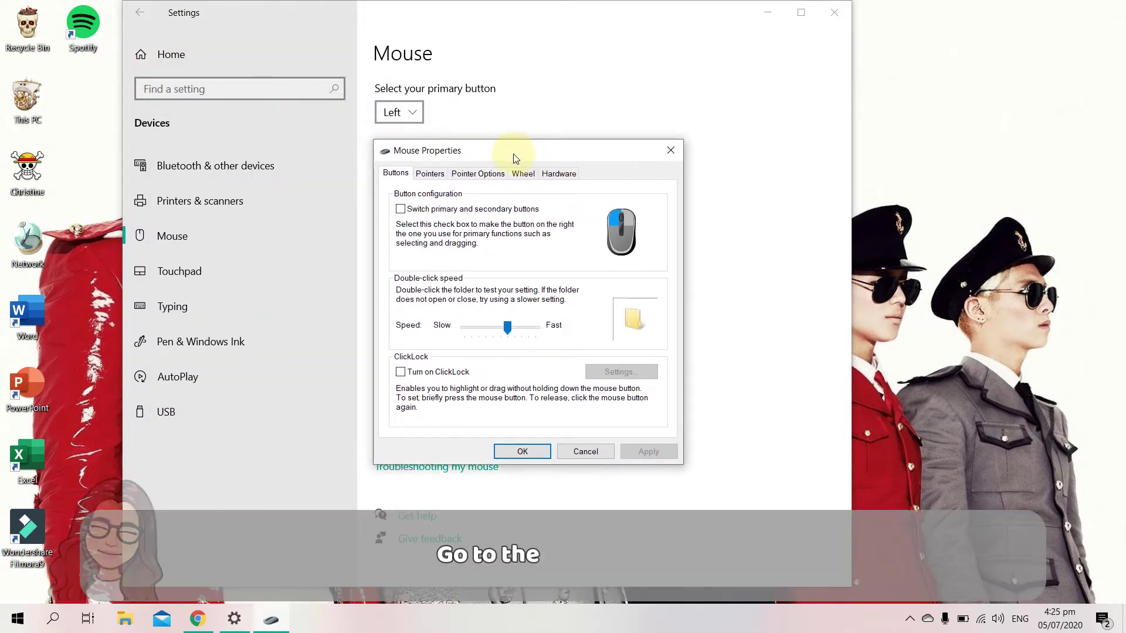
left_click(431, 175)
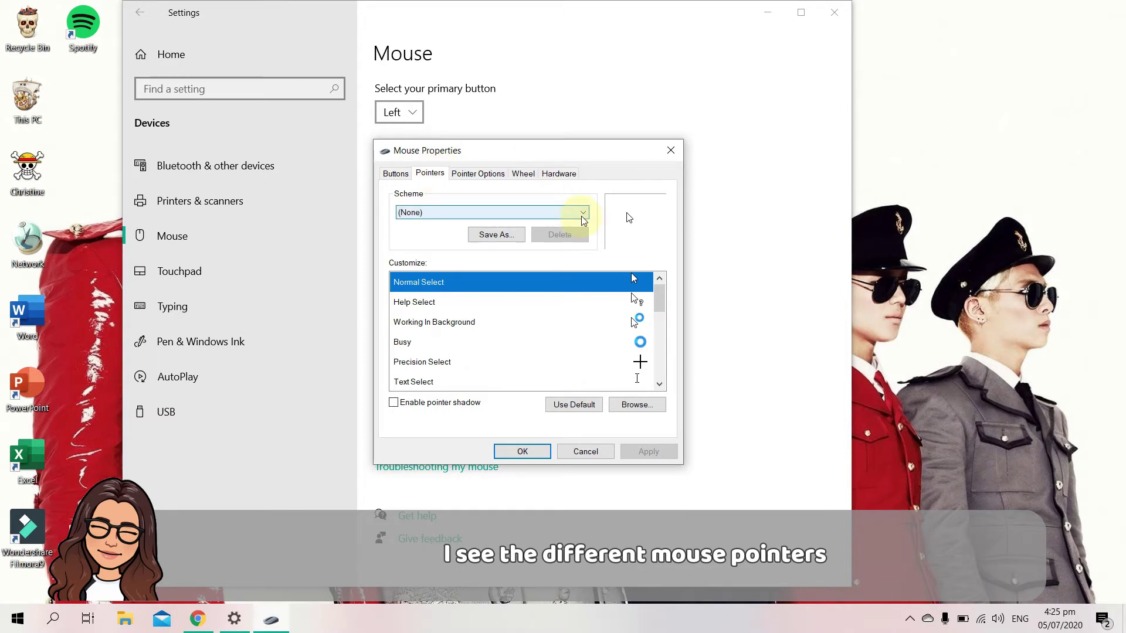
mouse_move(659, 294)
left_mouse_down()
mouse_move(662, 376)
mouse_move(658, 294)
left_mouse_up()
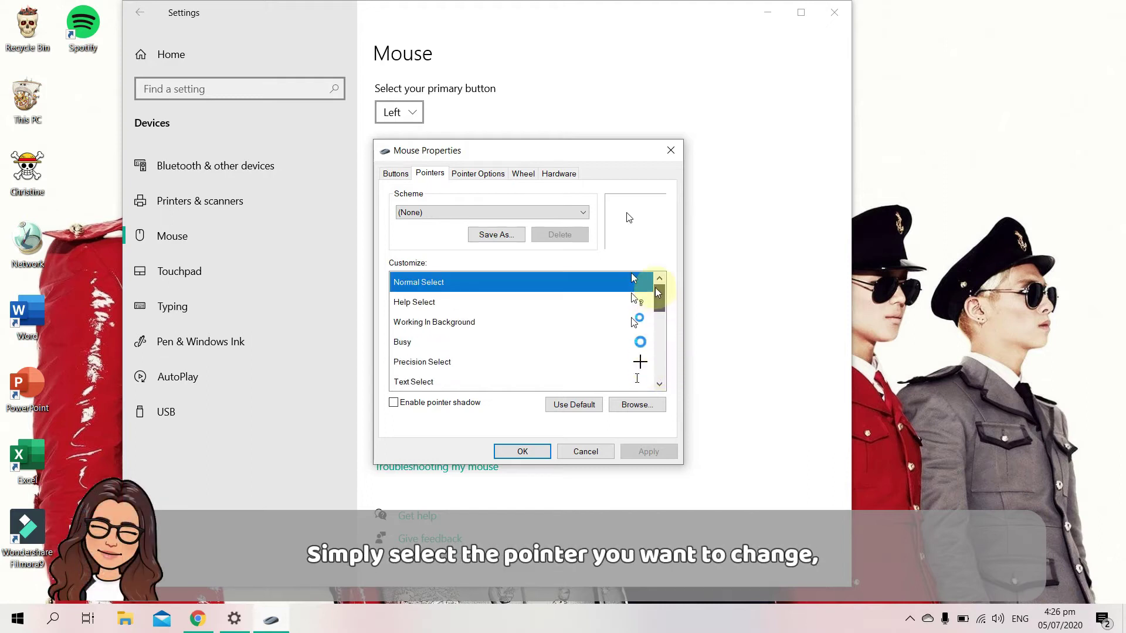
Step: Assign SHINee Normal Select to the Normal Select pointer from PC Personalization > Cursors > SHINee Animated Cursor on Data (D:)
left_click(531, 284)
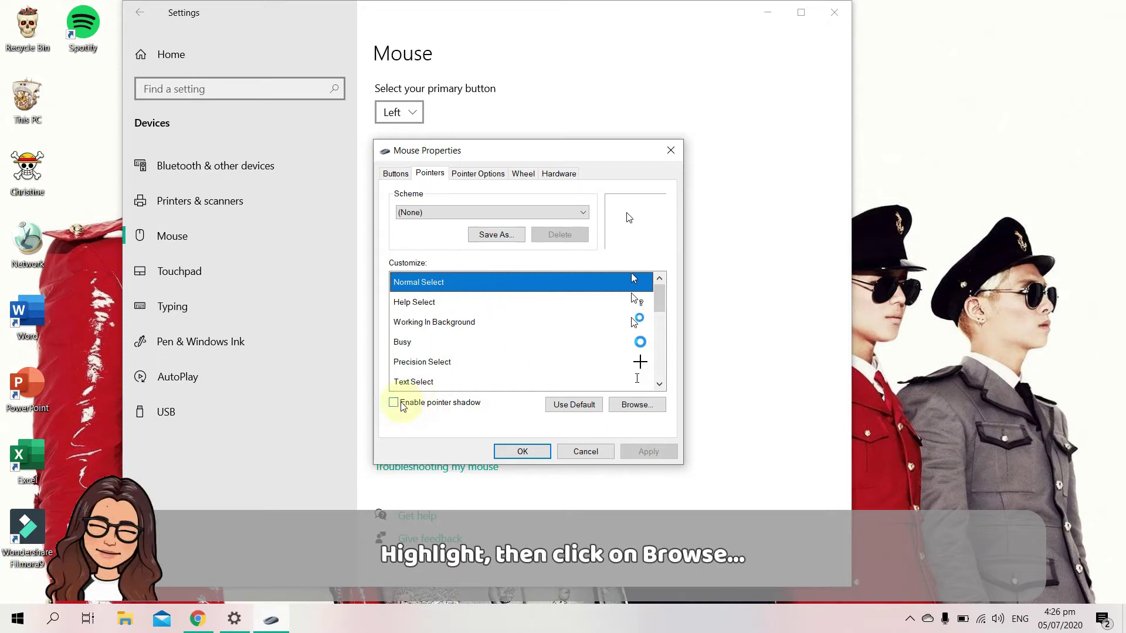
left_click(637, 405)
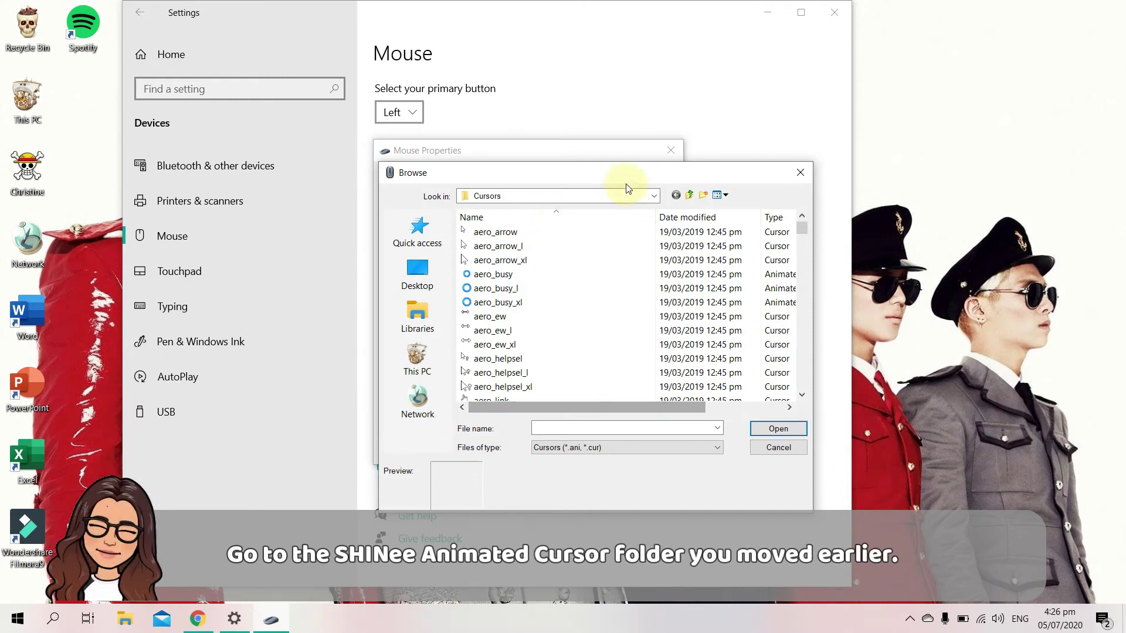
left_click(656, 197)
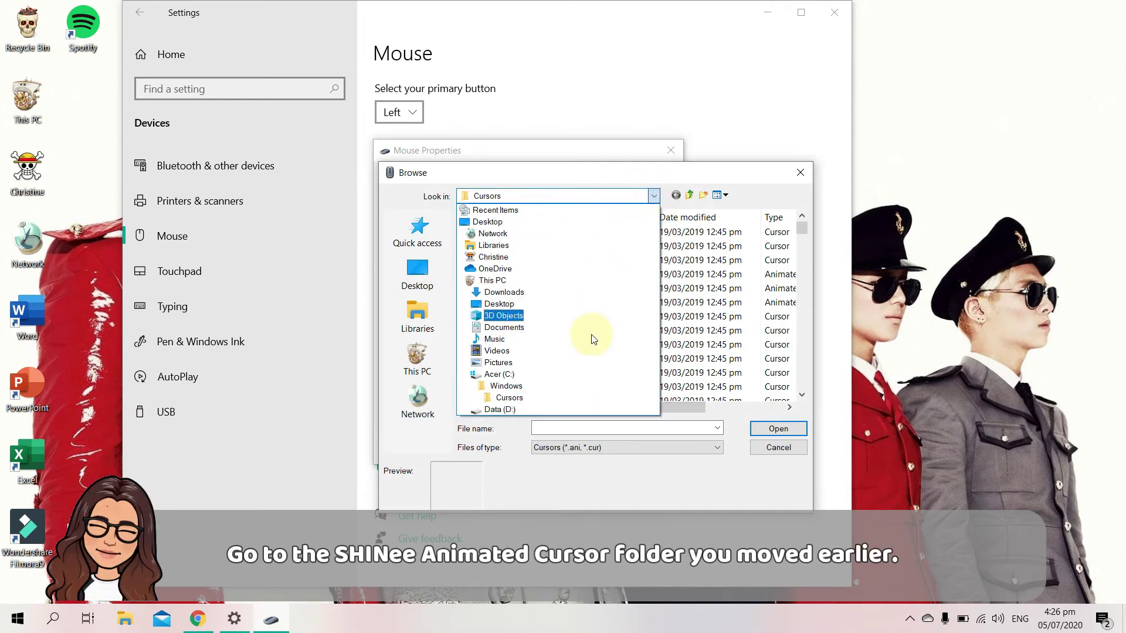
left_click(564, 376)
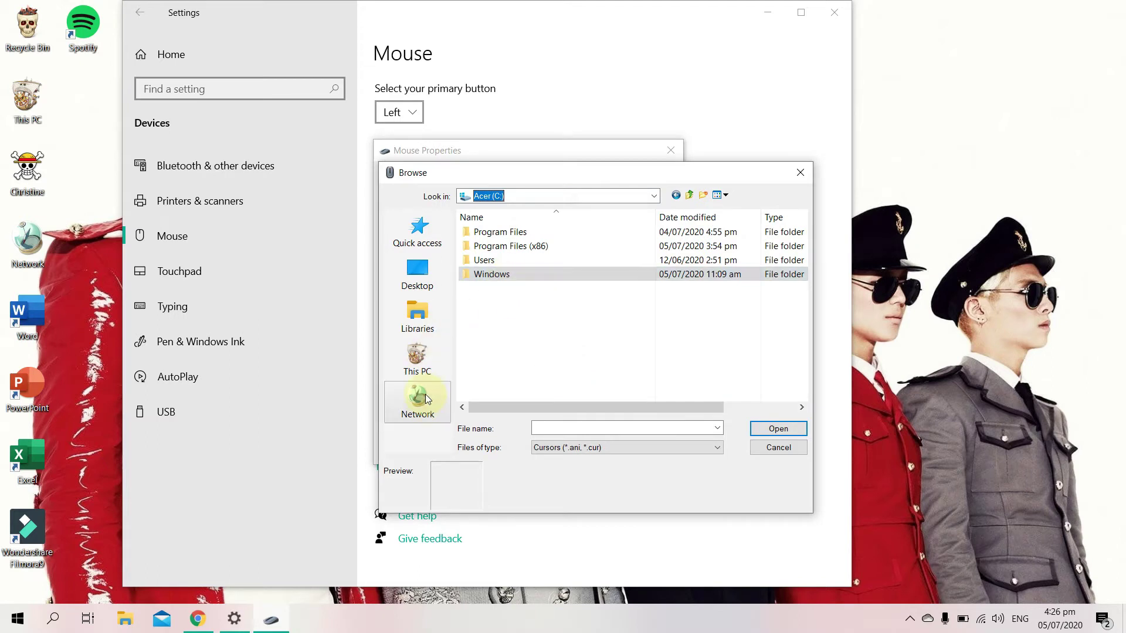
left_click(417, 357)
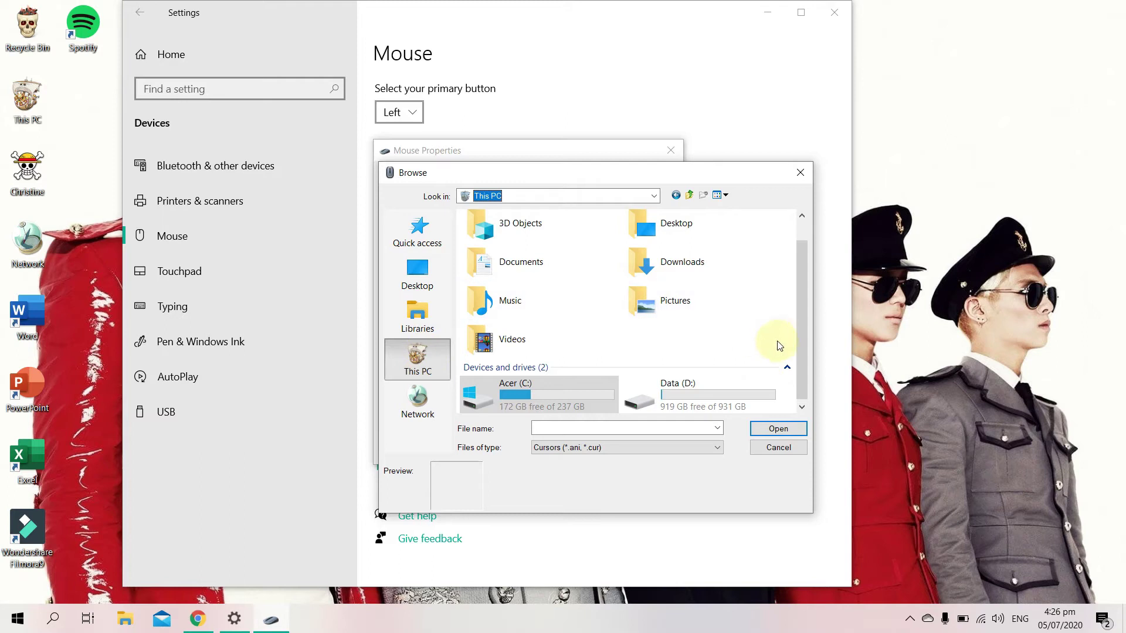
double_click(740, 396)
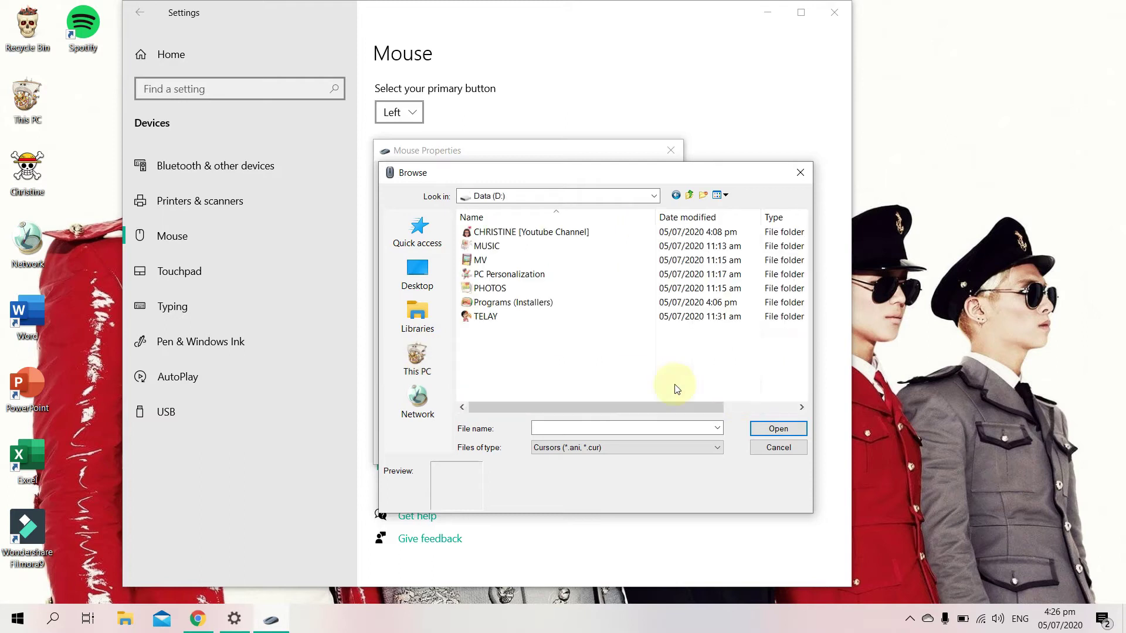
double_click(510, 275)
double_click(508, 233)
double_click(510, 302)
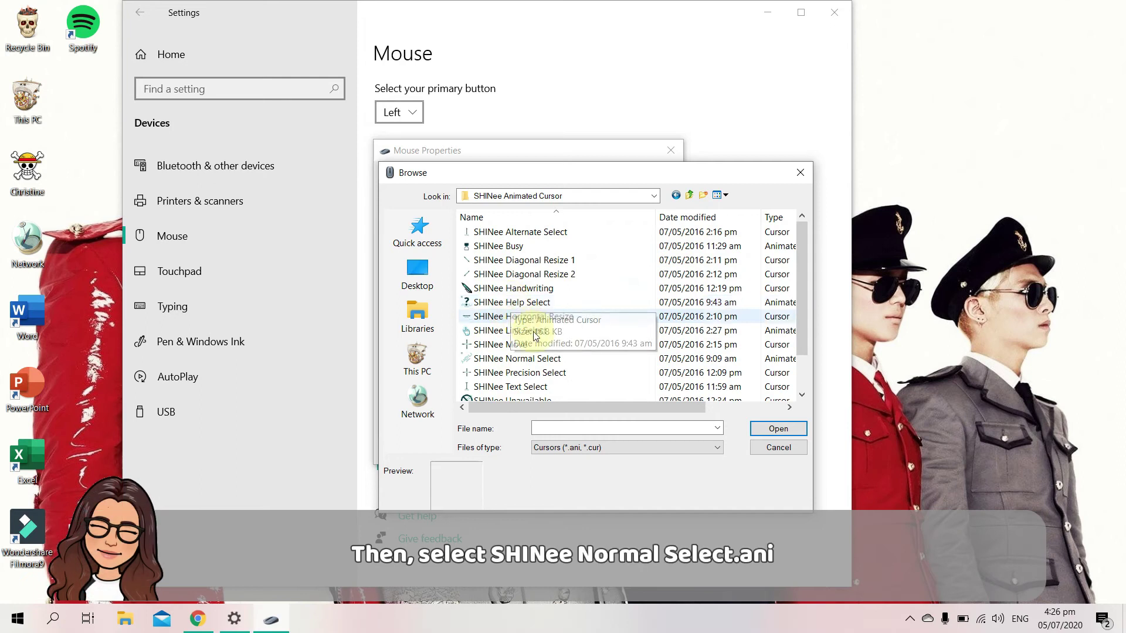
left_click(533, 358)
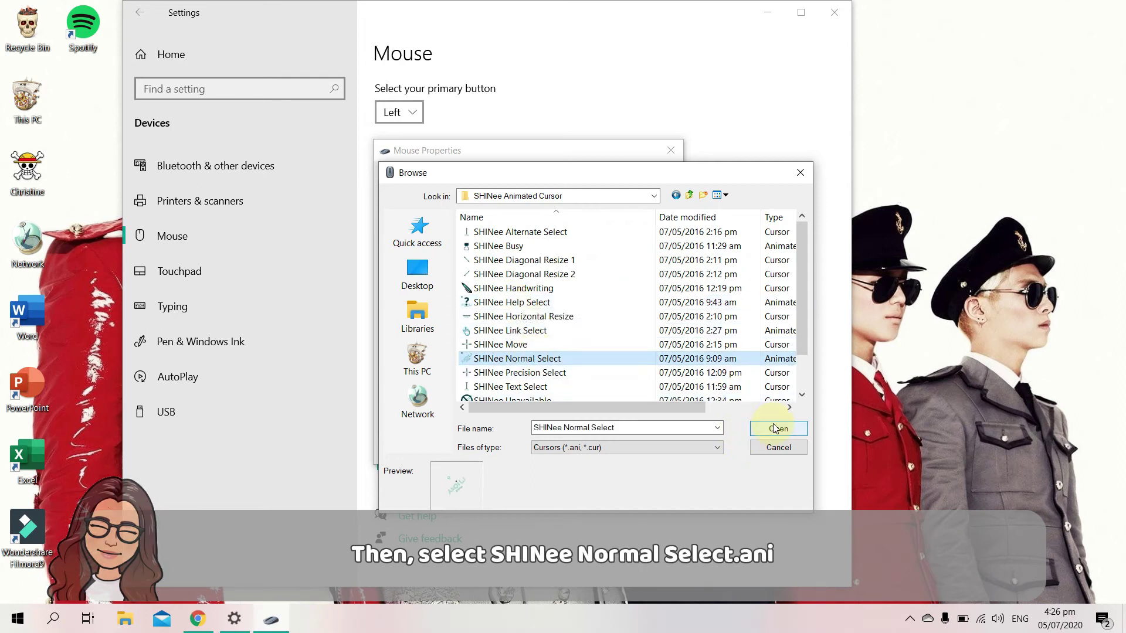
left_click(760, 437)
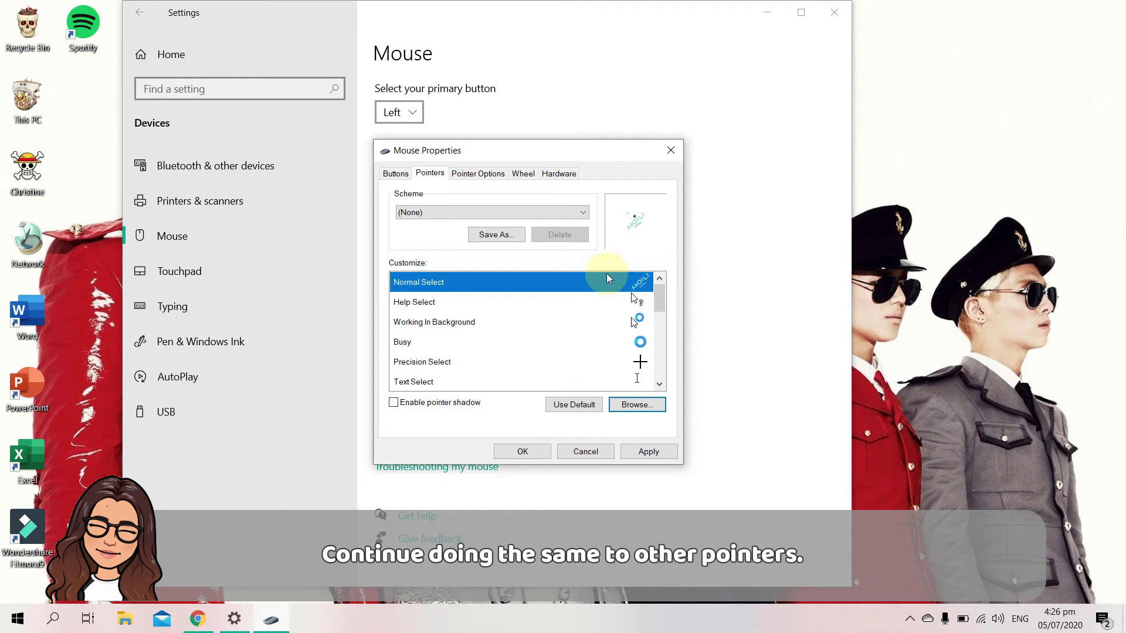
Step: Assign the SHINee Help Select cursor file to the Help Select pointer
left_click(524, 305)
left_click(651, 405)
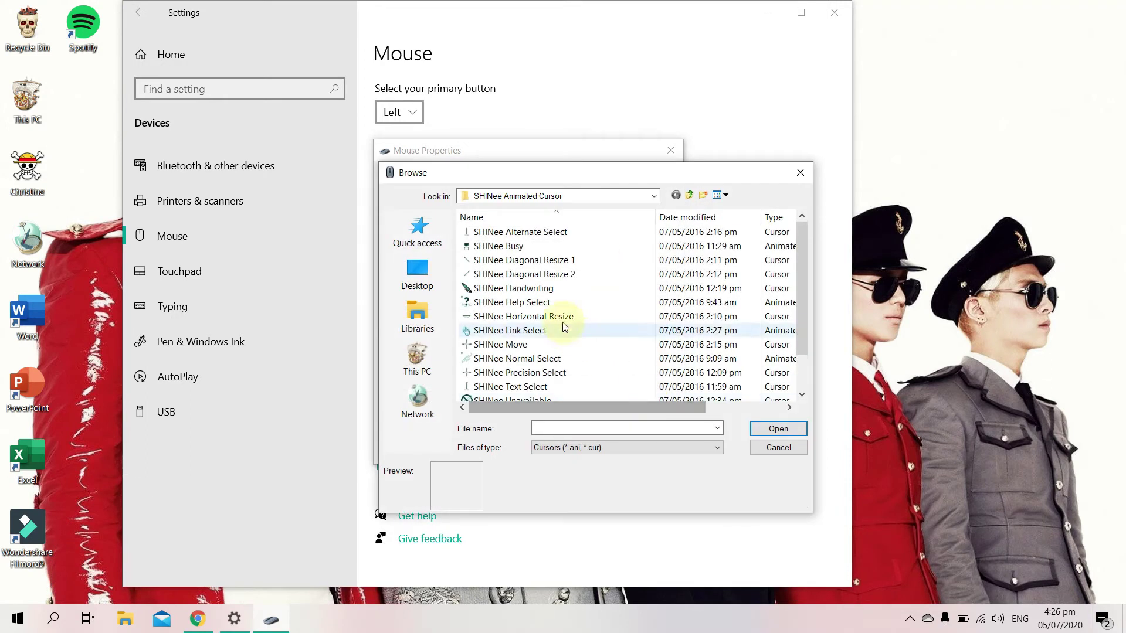
left_click(560, 304)
left_click(770, 428)
Step: Assign the SHINee Working in Background cursor file to the Working In Background pointer
left_click(591, 322)
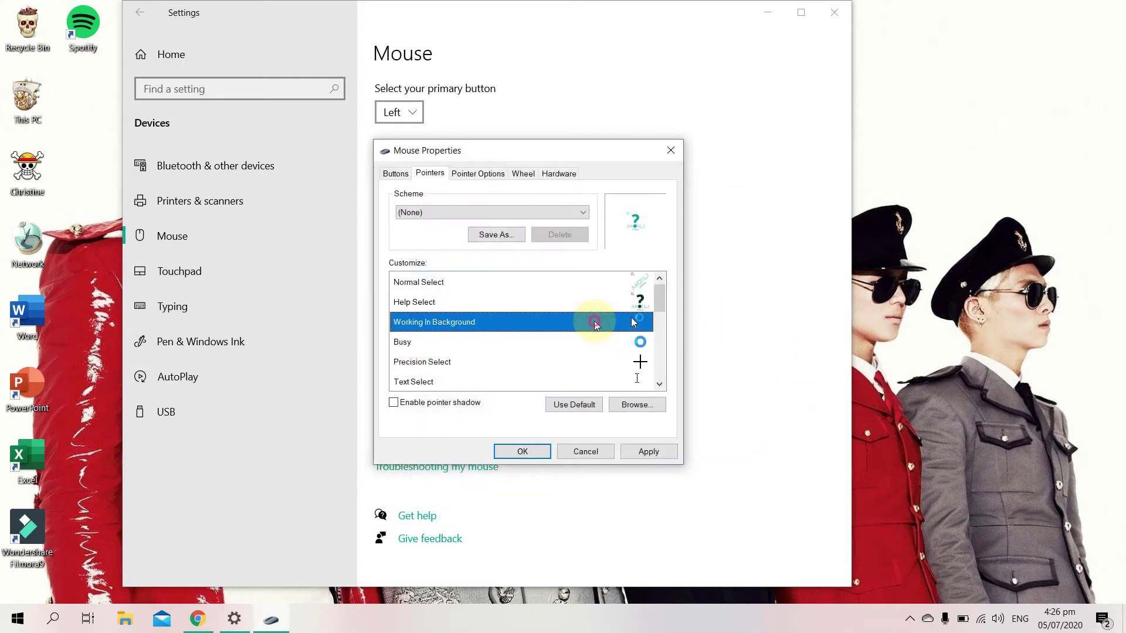
left_click(641, 406)
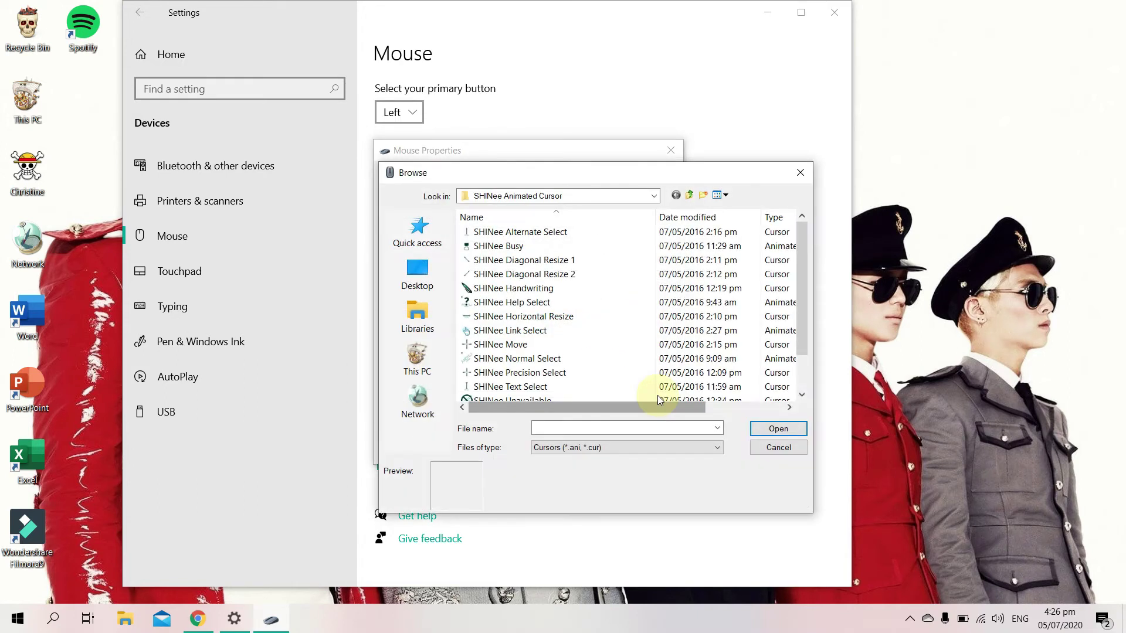
left_click_drag(797, 307, 798, 350)
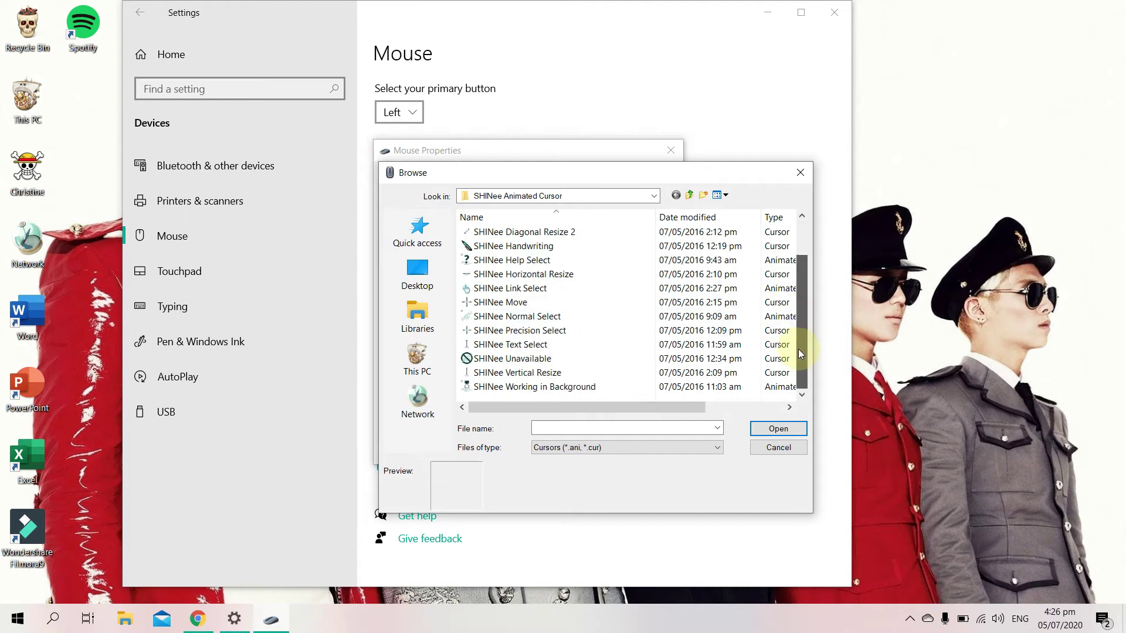
left_click(581, 390)
left_click(780, 429)
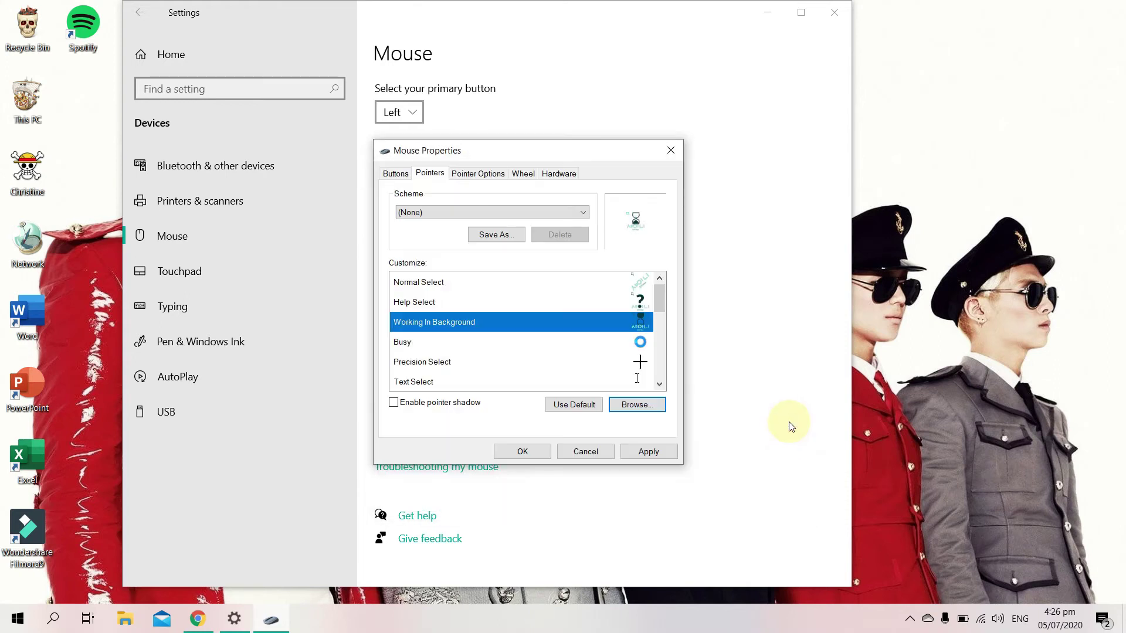
Step: Assign the SHINee Busy cursor file to the Busy pointer
left_click(478, 340)
left_click(634, 404)
left_click(509, 246)
left_click(762, 428)
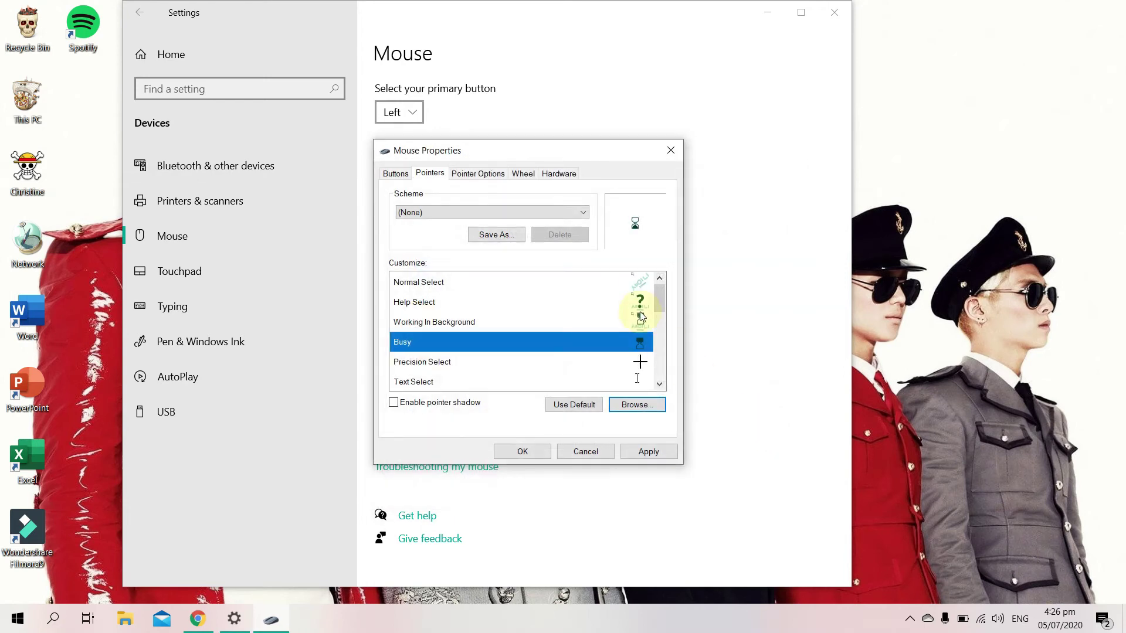
Step: Assign the SHINee Precision Select cursor file to the Precision Select pointer
left_click_drag(658, 298, 660, 309)
left_click(554, 322)
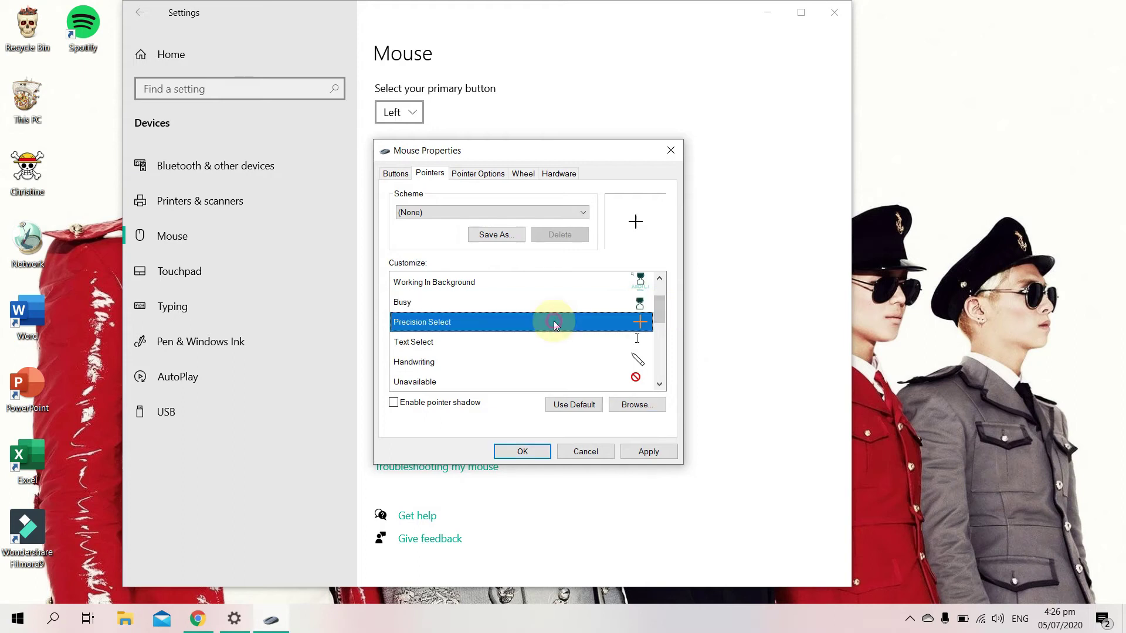
left_click(637, 405)
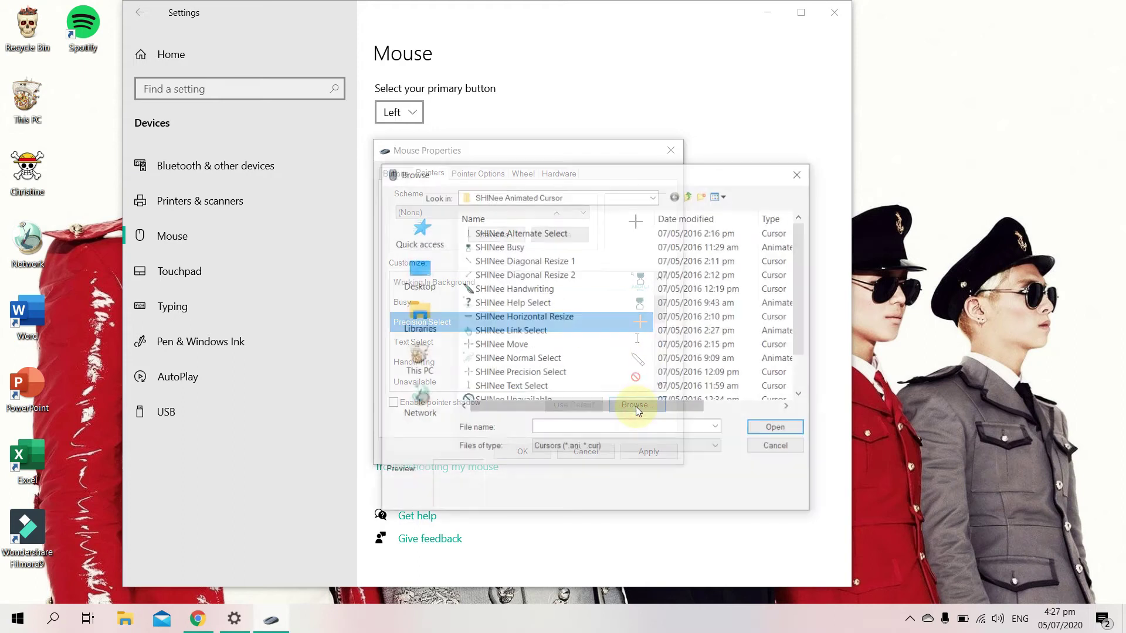
left_click_drag(803, 274, 801, 317)
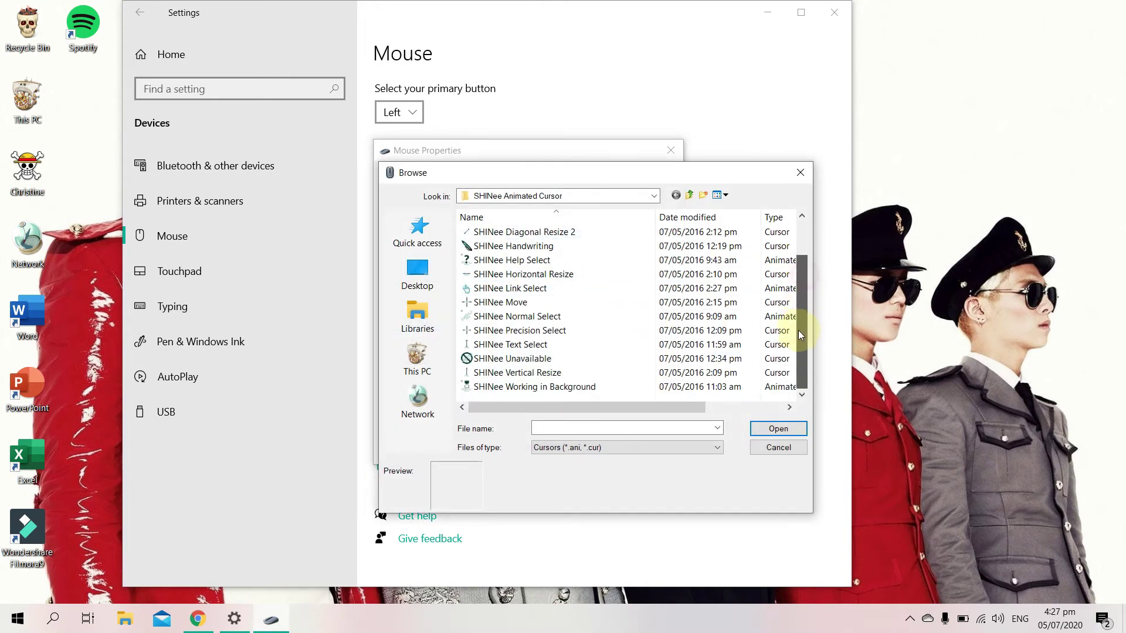
left_click(562, 331)
left_click(773, 430)
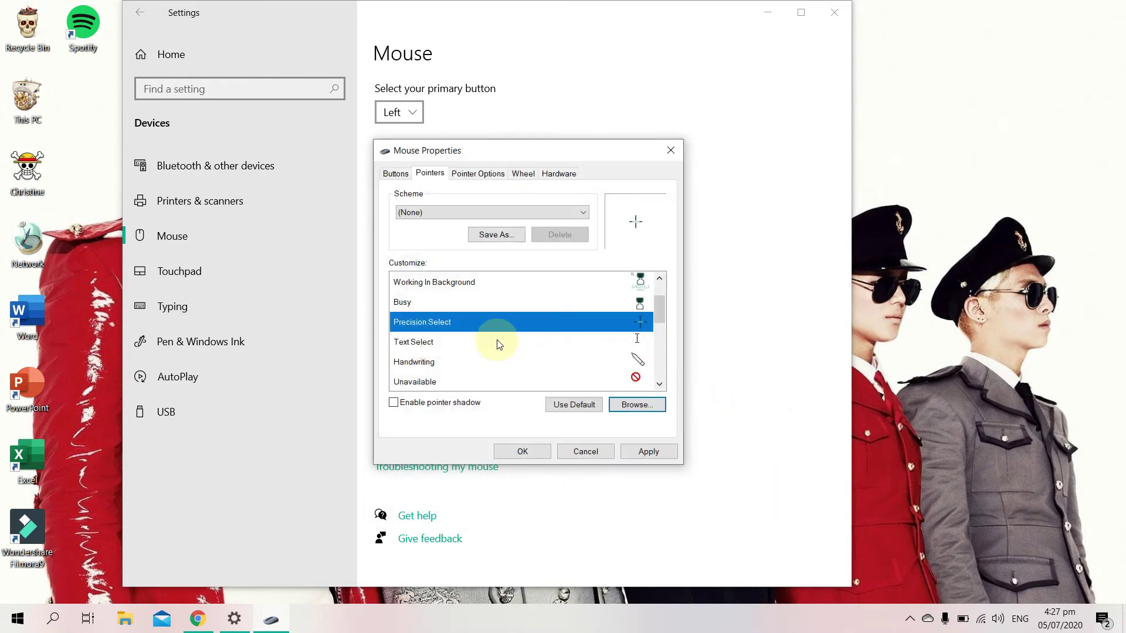
Step: Assign the SHINee Text Select cursor file to the Text Select pointer
left_click(497, 340)
left_click(632, 406)
left_click_drag(800, 262, 807, 336)
left_click(558, 343)
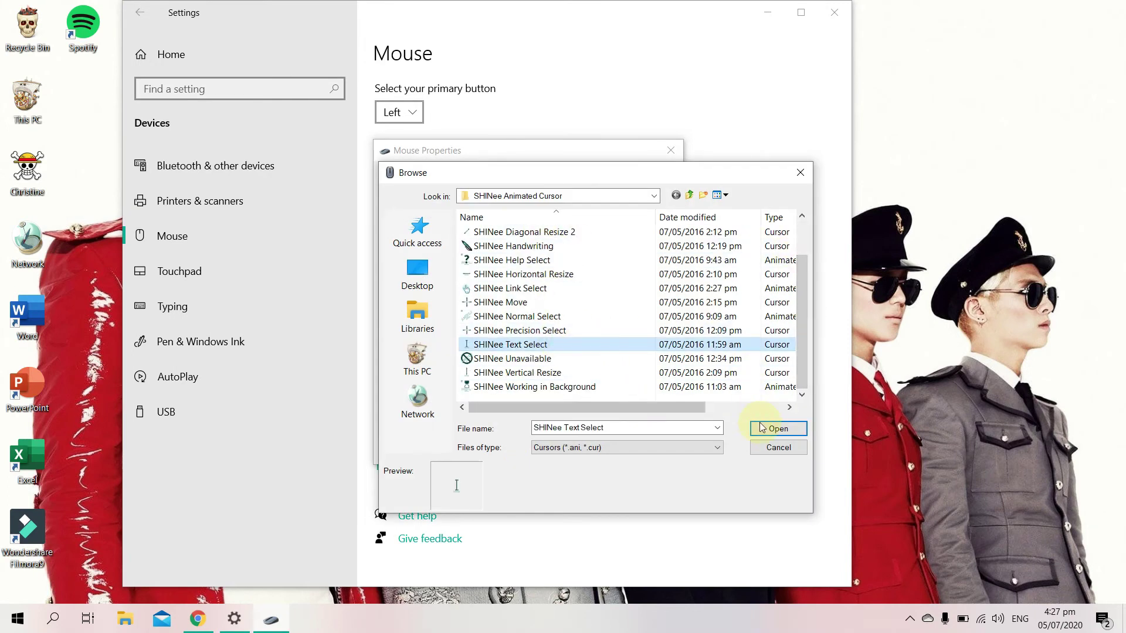
left_click(763, 429)
Step: Assign the SHINee Handwriting cursor file to the Handwriting pointer
left_click(471, 362)
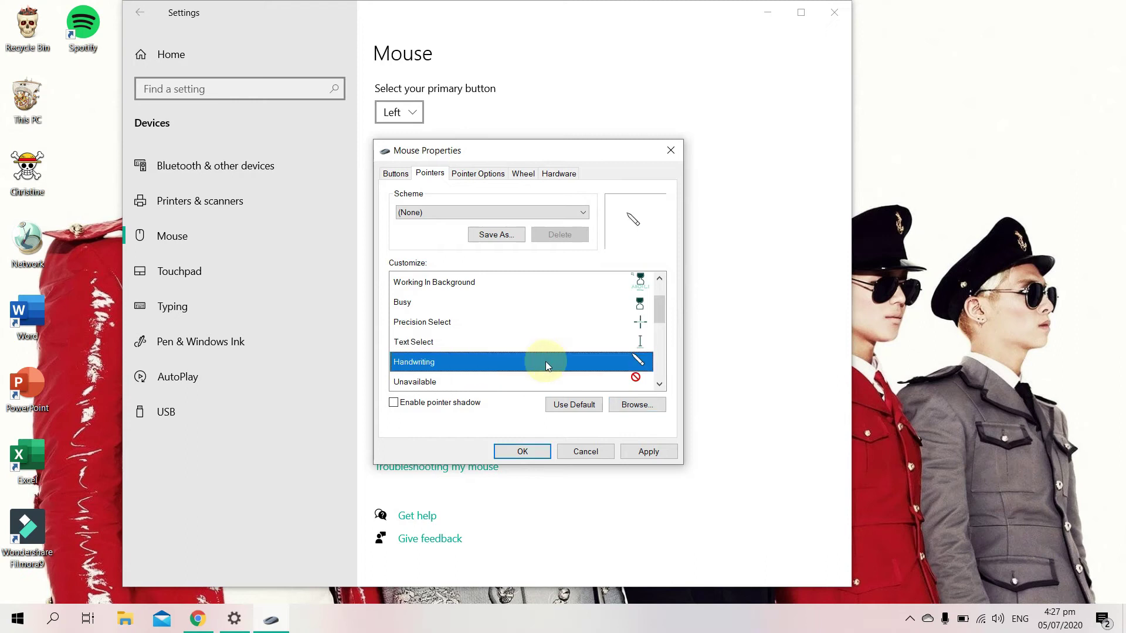
left_click(634, 405)
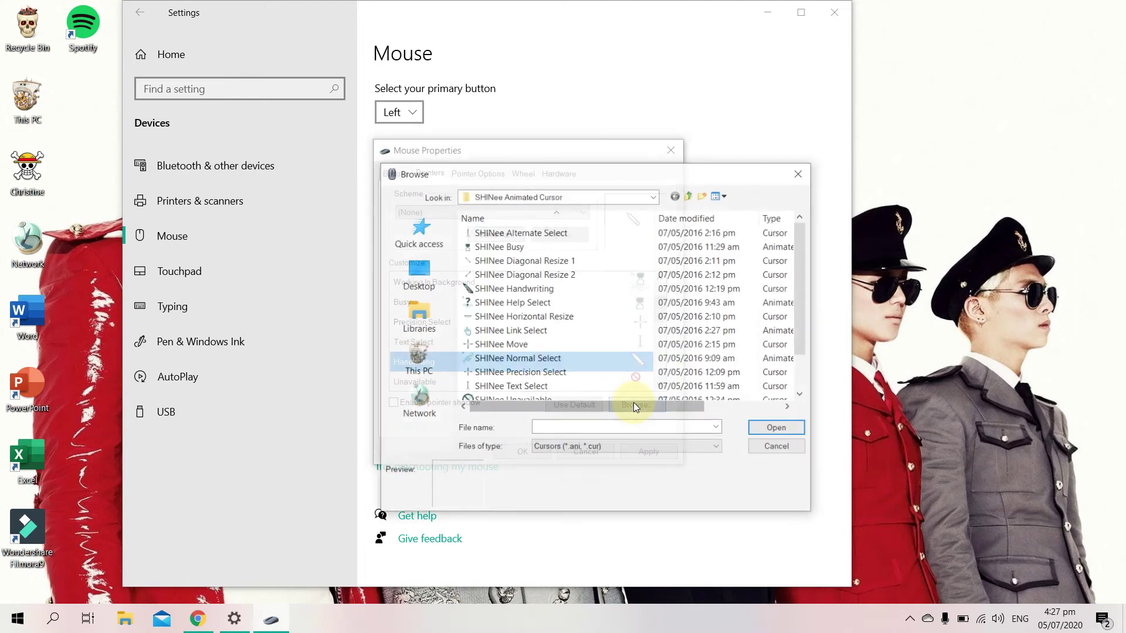
left_click(571, 290)
left_click(769, 430)
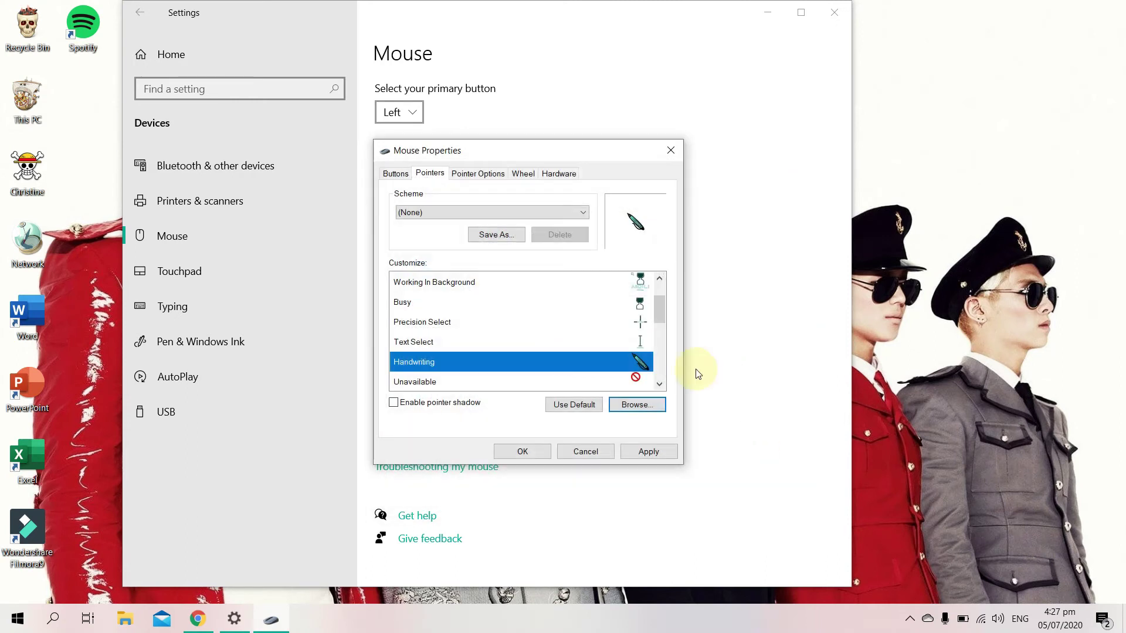
Step: Assign the SHINee Unavailable cursor file to the Unavailable pointer
left_click_drag(661, 305, 660, 326)
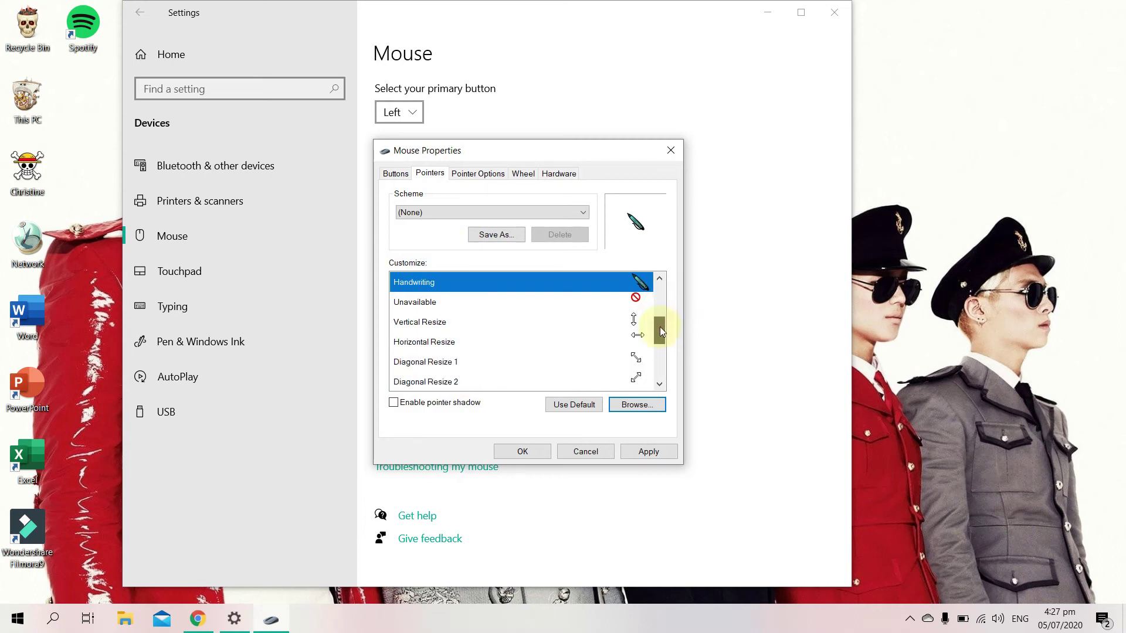
left_click(629, 302)
left_click(638, 411)
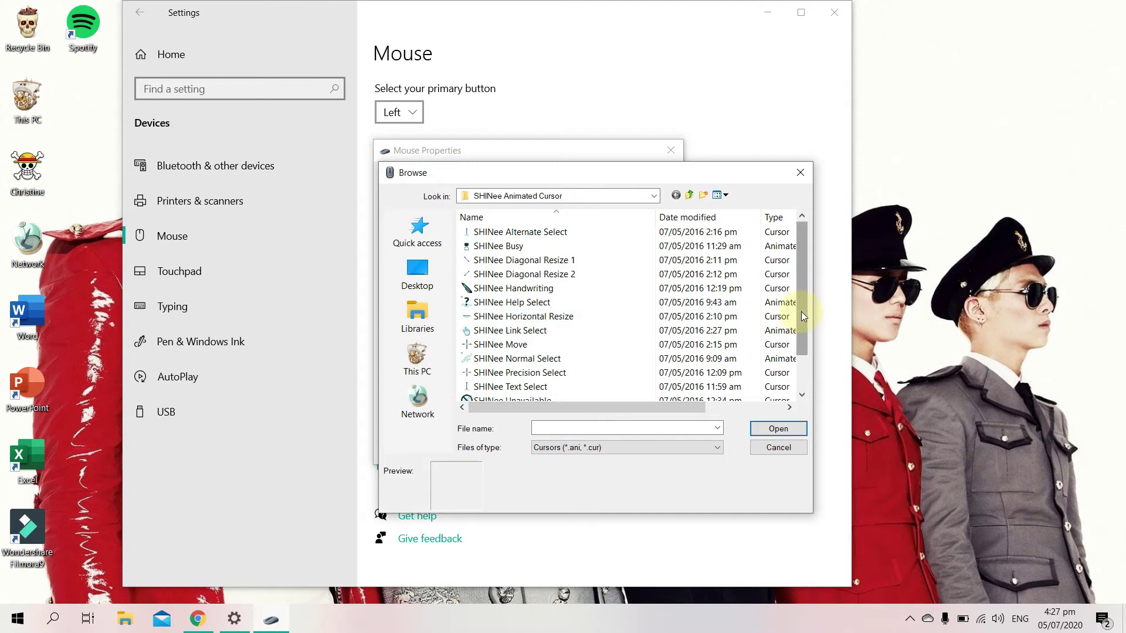
left_click_drag(801, 311, 803, 365)
left_click(586, 359)
left_click(765, 427)
Step: Assign the SHINee Vertical Resize cursor file to the Vertical Resize pointer
left_click(478, 322)
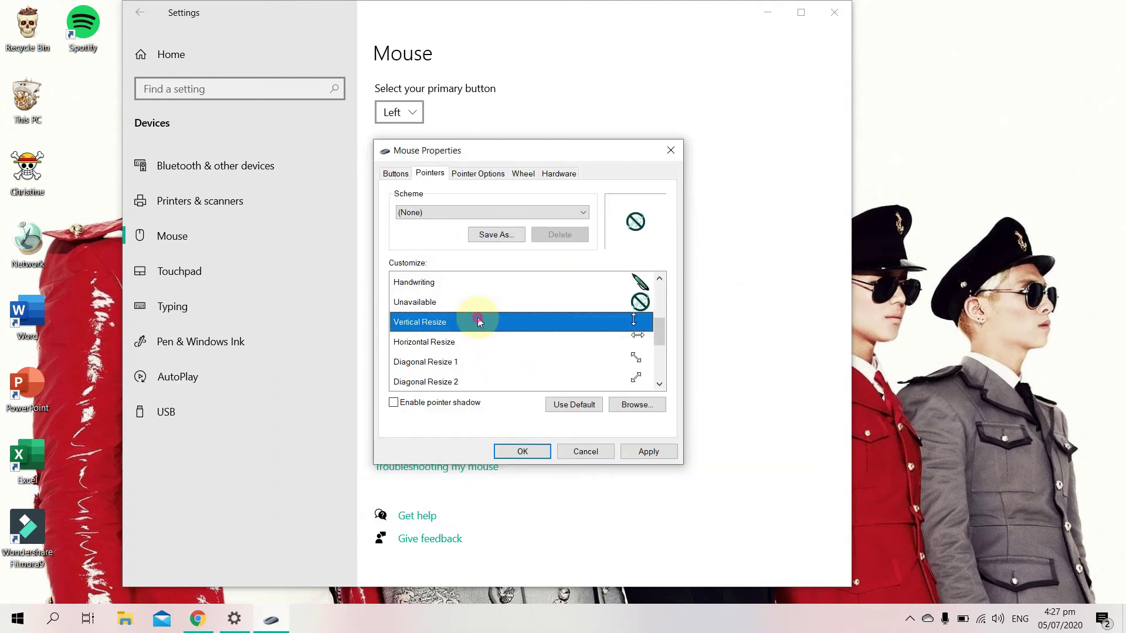
left_click(646, 407)
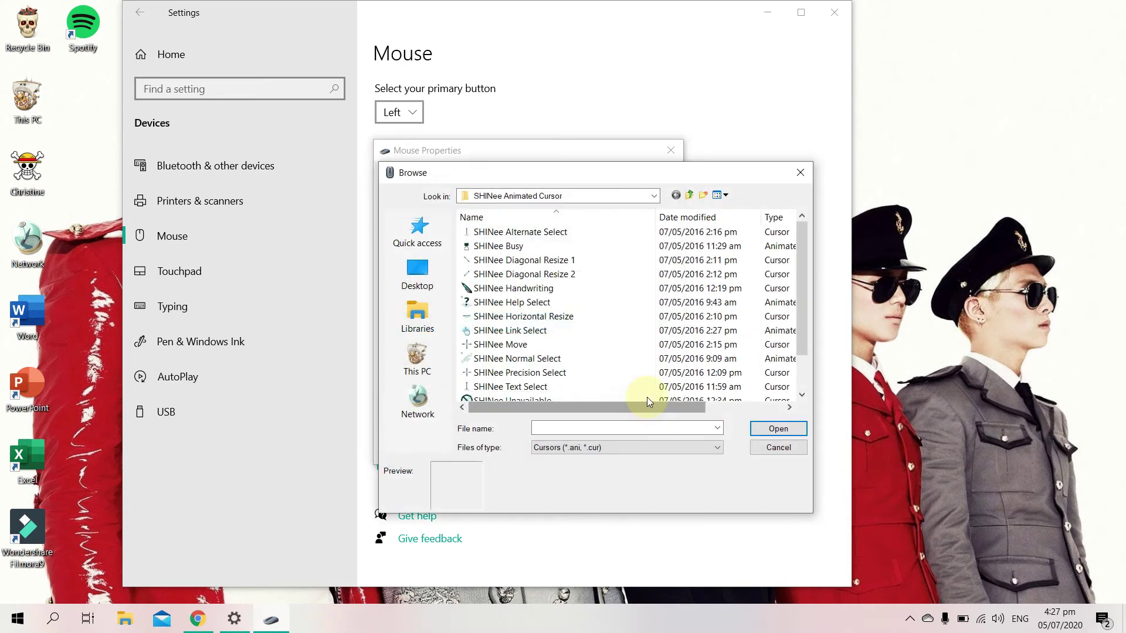
left_click_drag(800, 309, 800, 348)
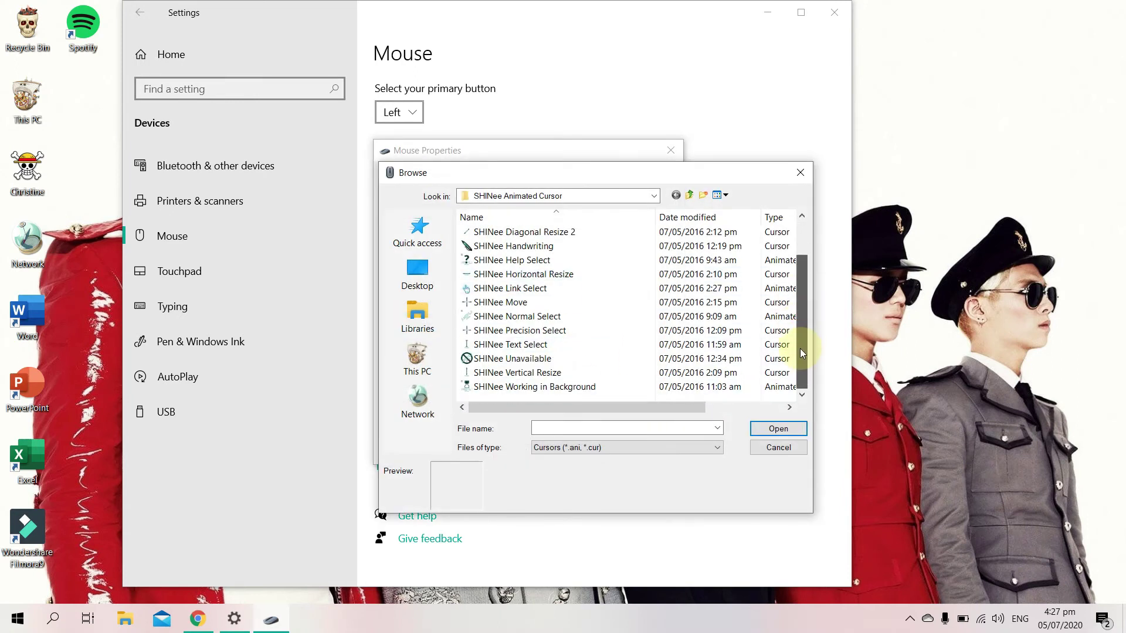
left_click(540, 373)
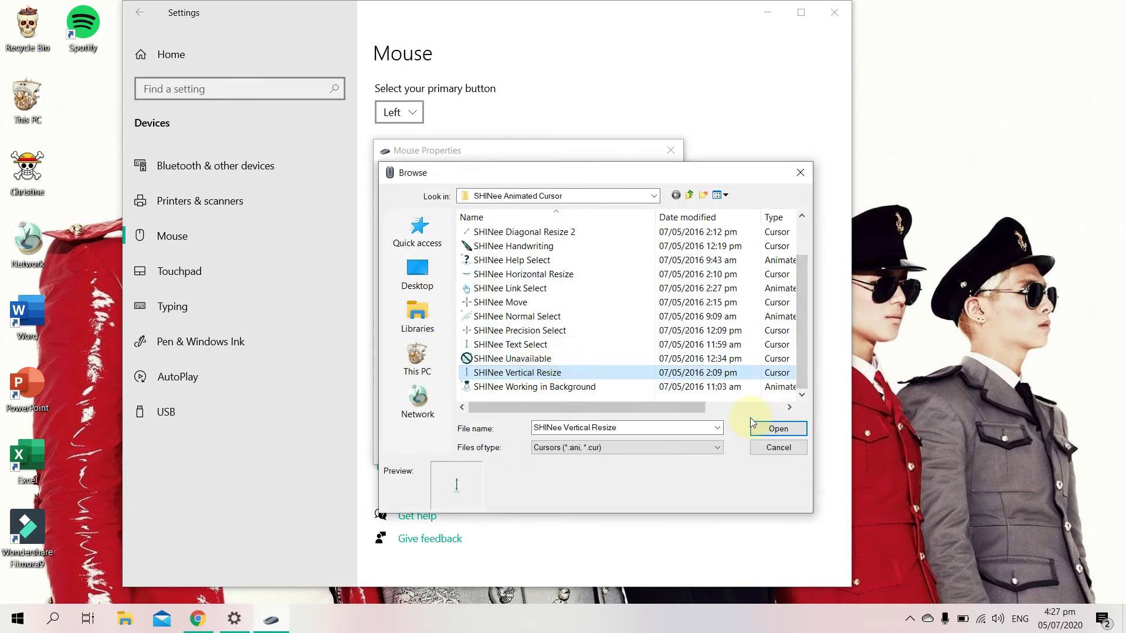
left_click(760, 429)
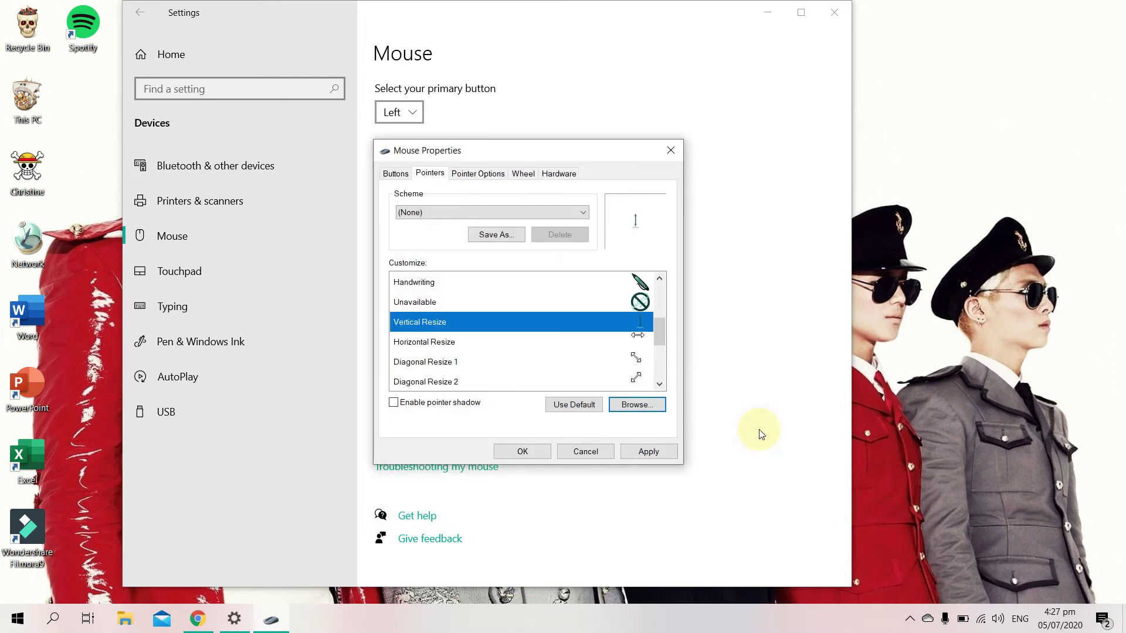
Step: Assign the SHINee Horizontal Resize cursor file to the Horizontal Resize pointer
left_click(538, 341)
left_click(648, 406)
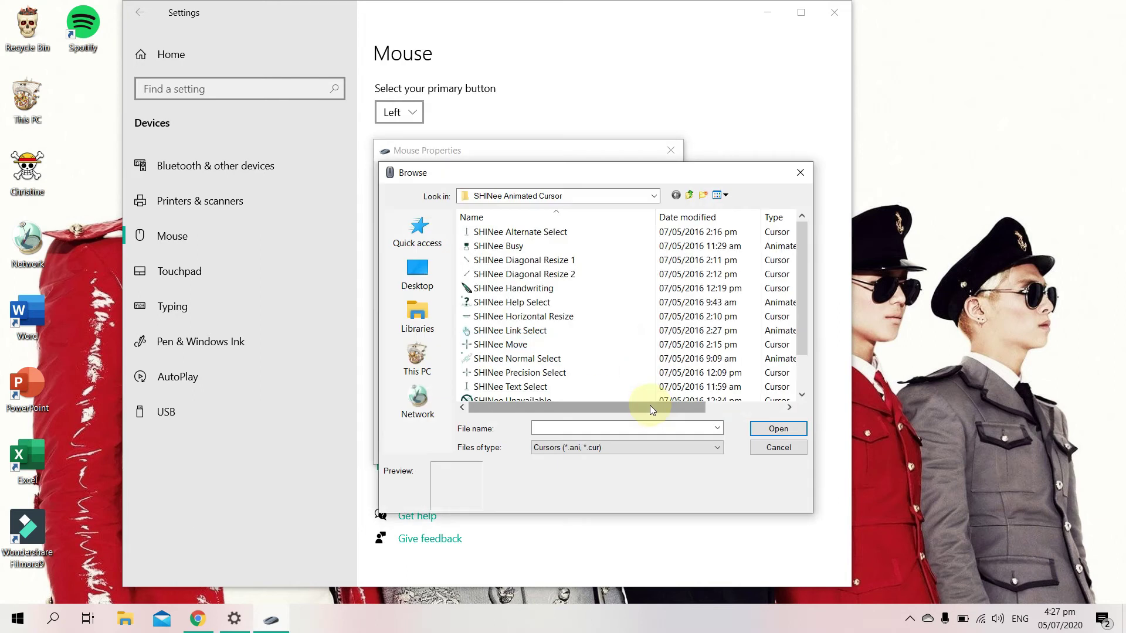
left_click(569, 316)
left_click(777, 429)
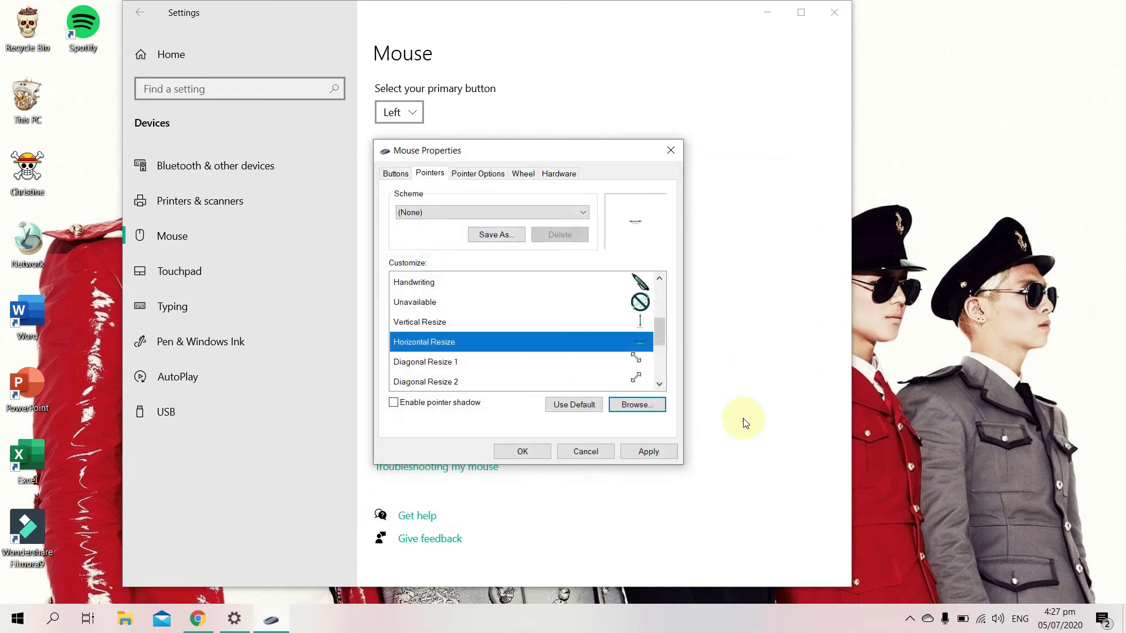
Step: Assign the SHINee Diagonal Resize 1 cursor file to the Diagonal Resize 1 pointer
left_click(561, 363)
left_click(639, 405)
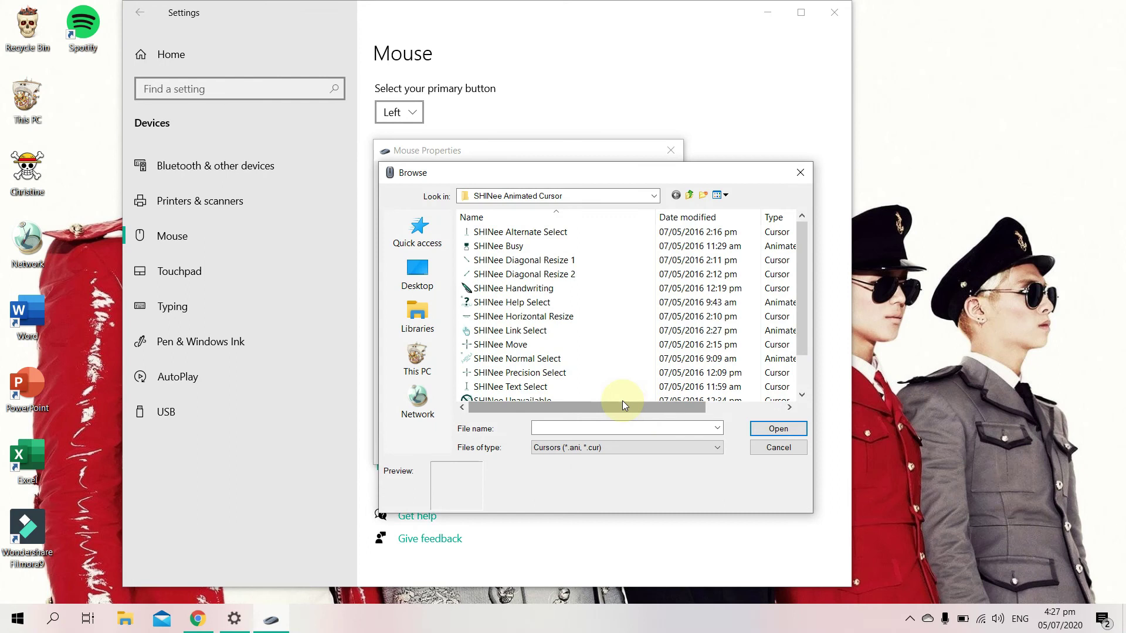
left_click(516, 260)
left_click(778, 428)
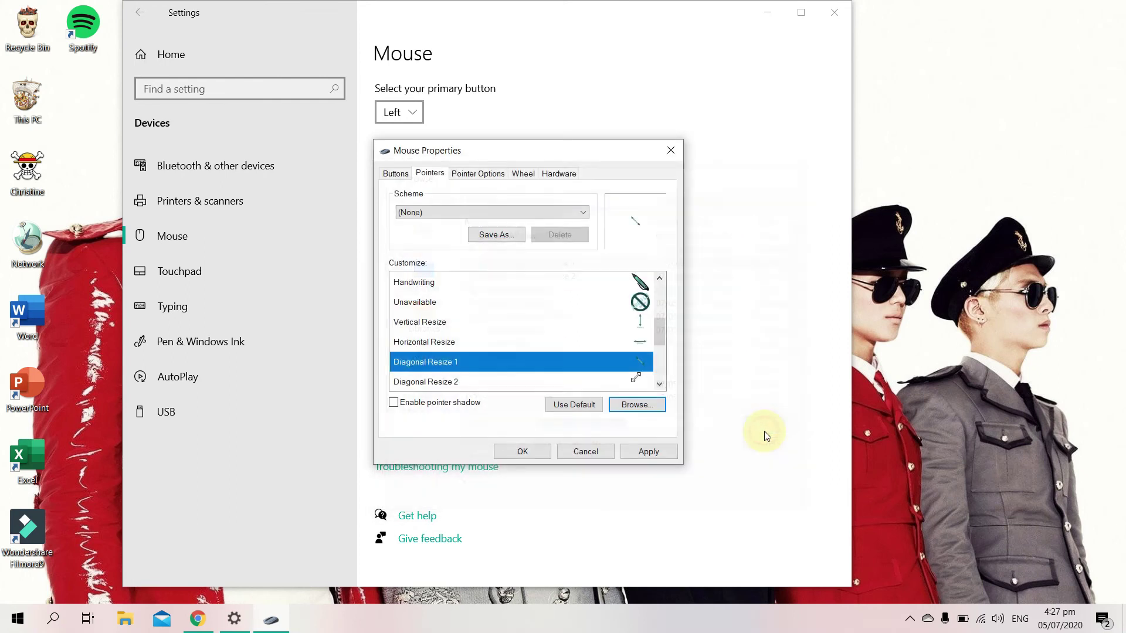
left_click_drag(662, 334, 663, 340)
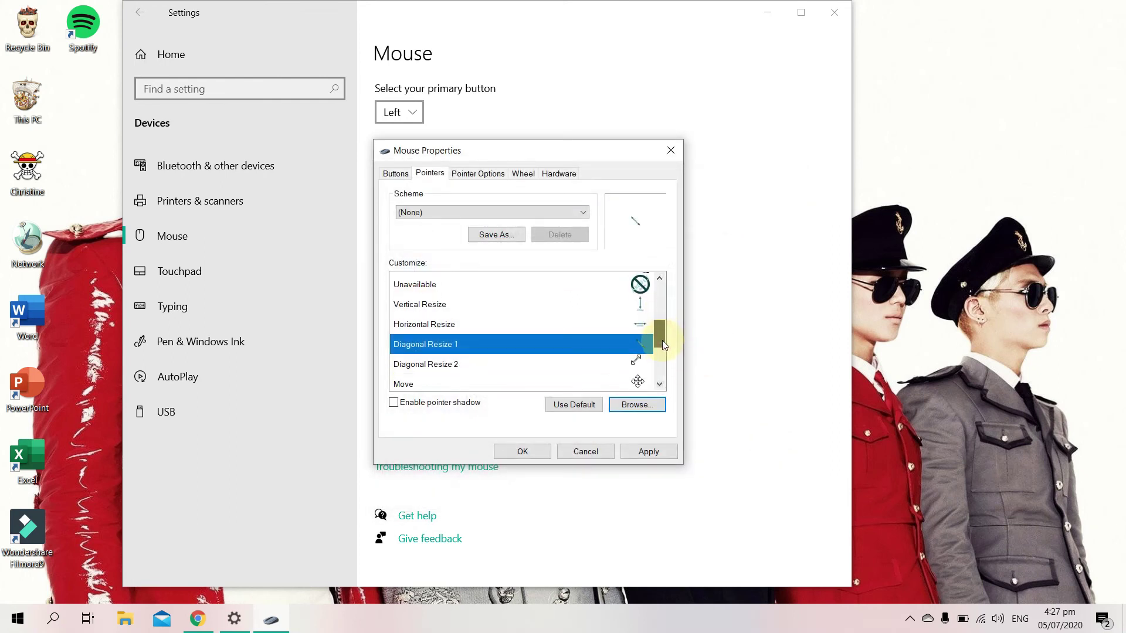
Step: Assign the SHINee Diagonal Resize 2 cursor file to the Diagonal Resize 2 pointer
left_click(598, 363)
left_click(653, 405)
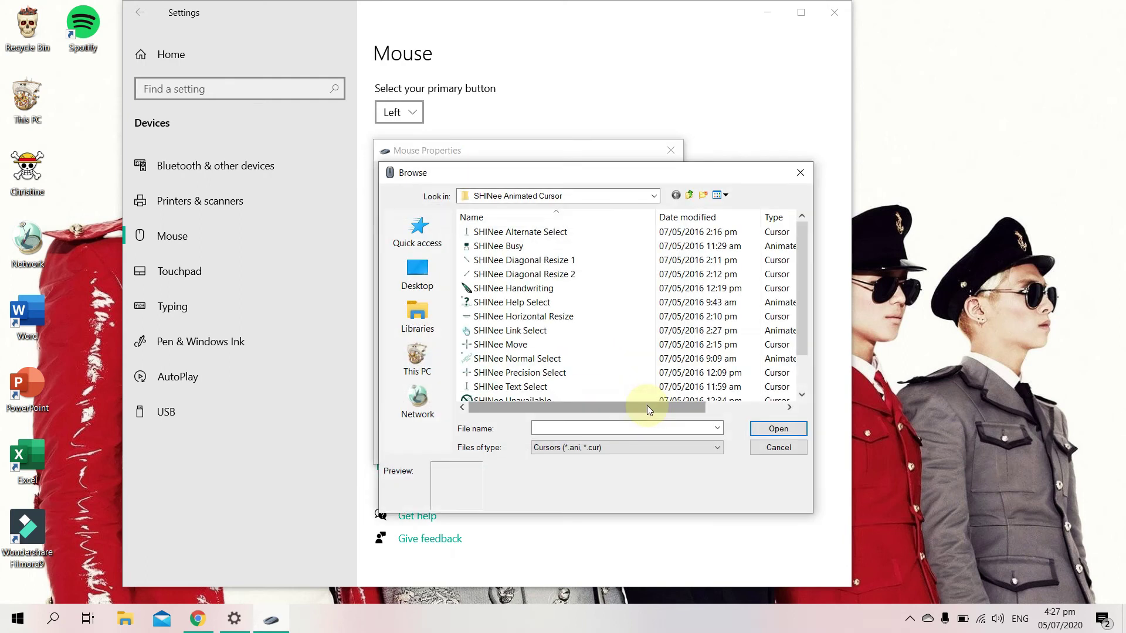
left_click(576, 274)
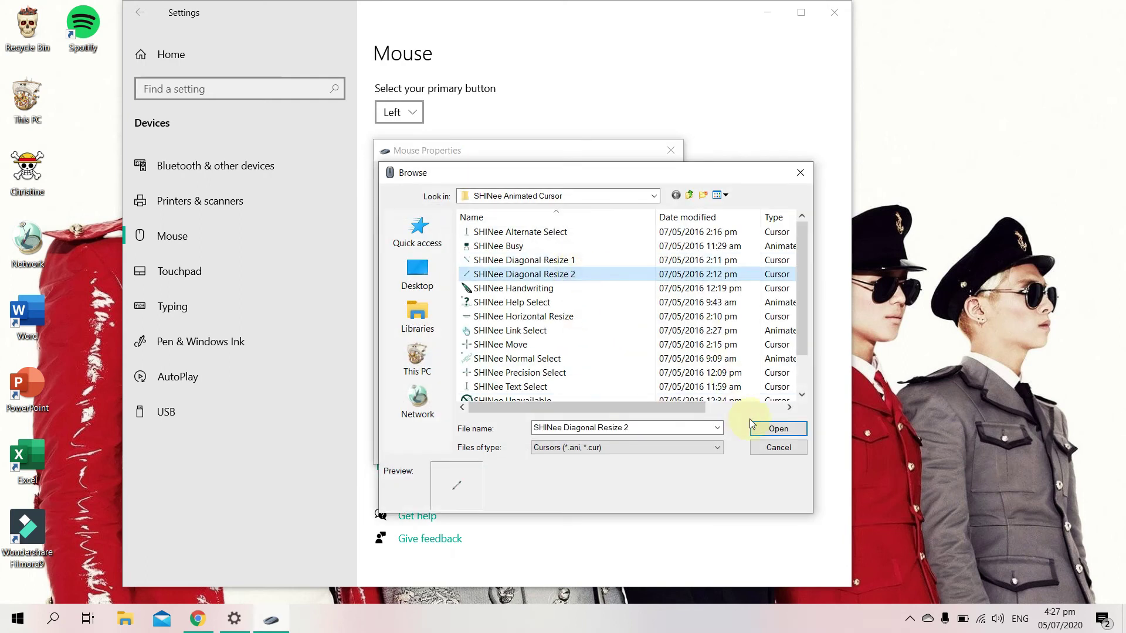
left_click(779, 429)
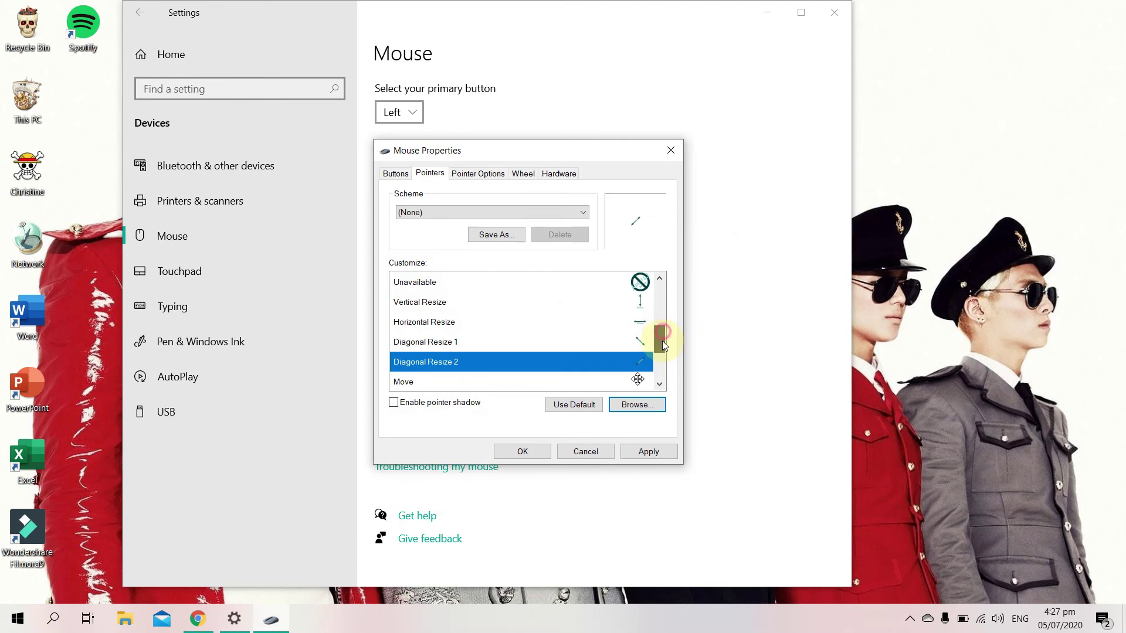
Step: Assign the SHINee Move cursor file to the Move pointer
left_click_drag(662, 340, 661, 346)
left_click(503, 343)
left_click(628, 404)
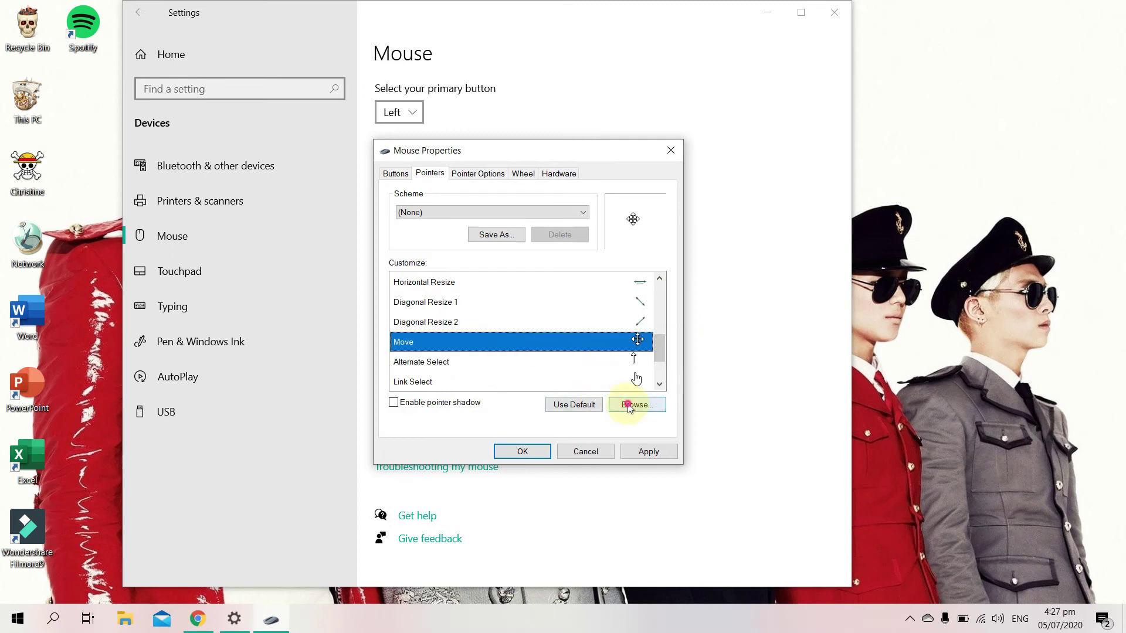
left_click(528, 345)
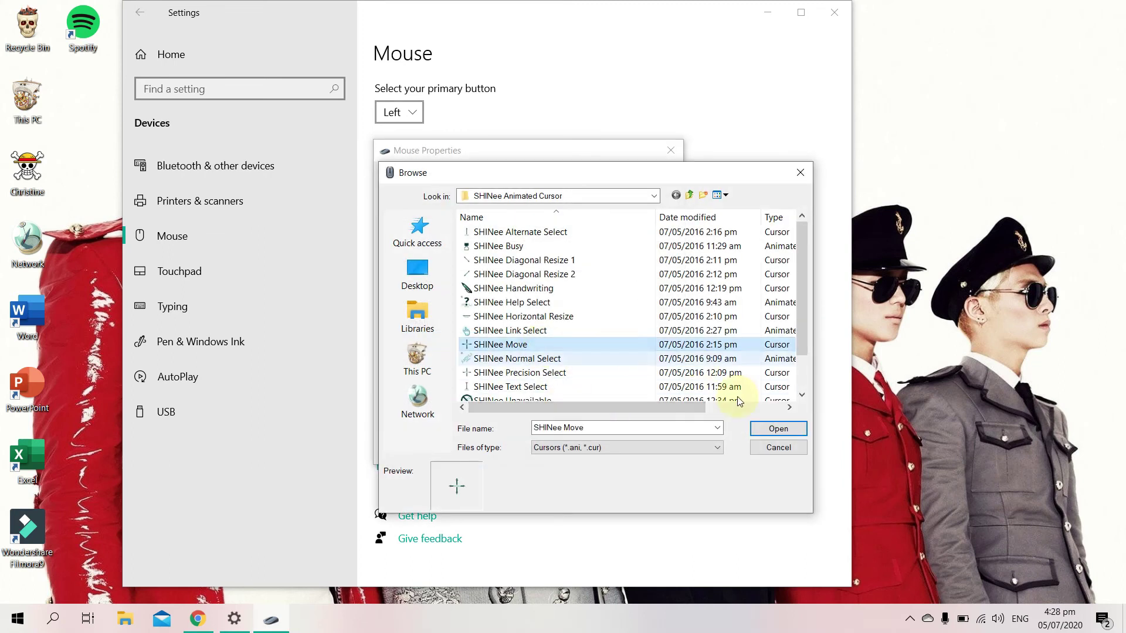
left_click(758, 430)
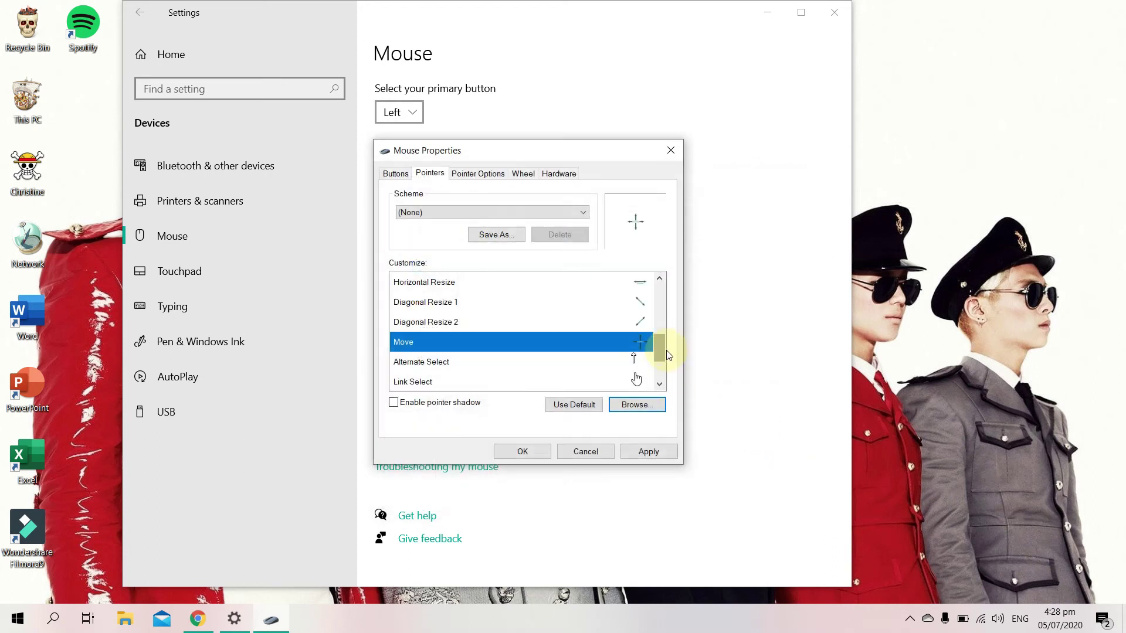
Step: Assign the SHINee Alternate Select cursor file to the Alternate Select pointer
left_click(602, 361)
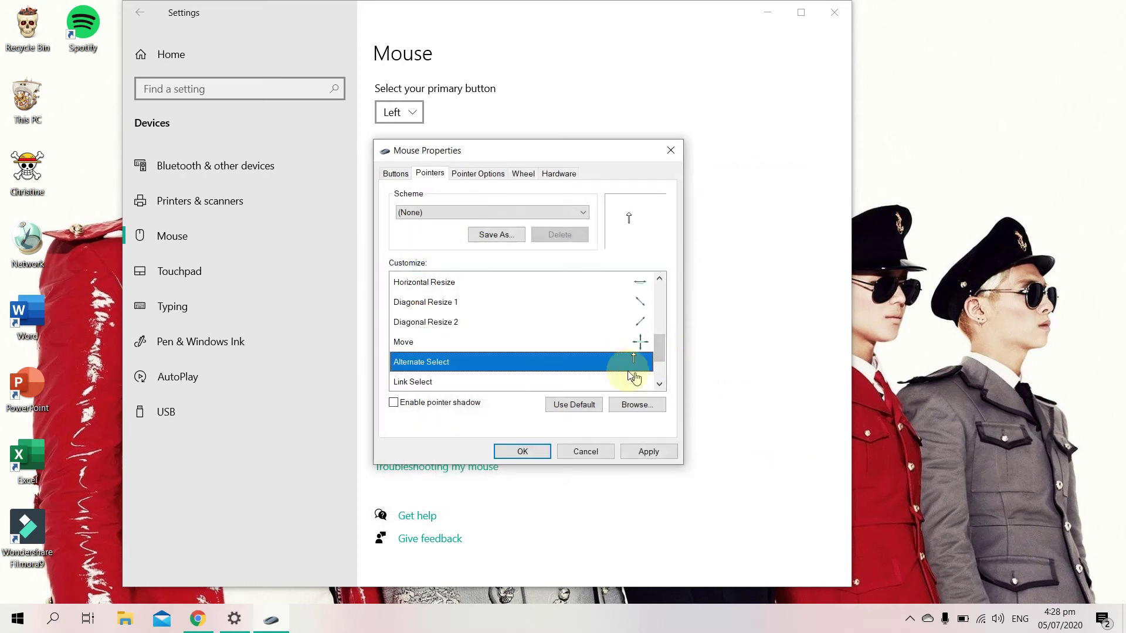
left_click(628, 405)
left_click(536, 233)
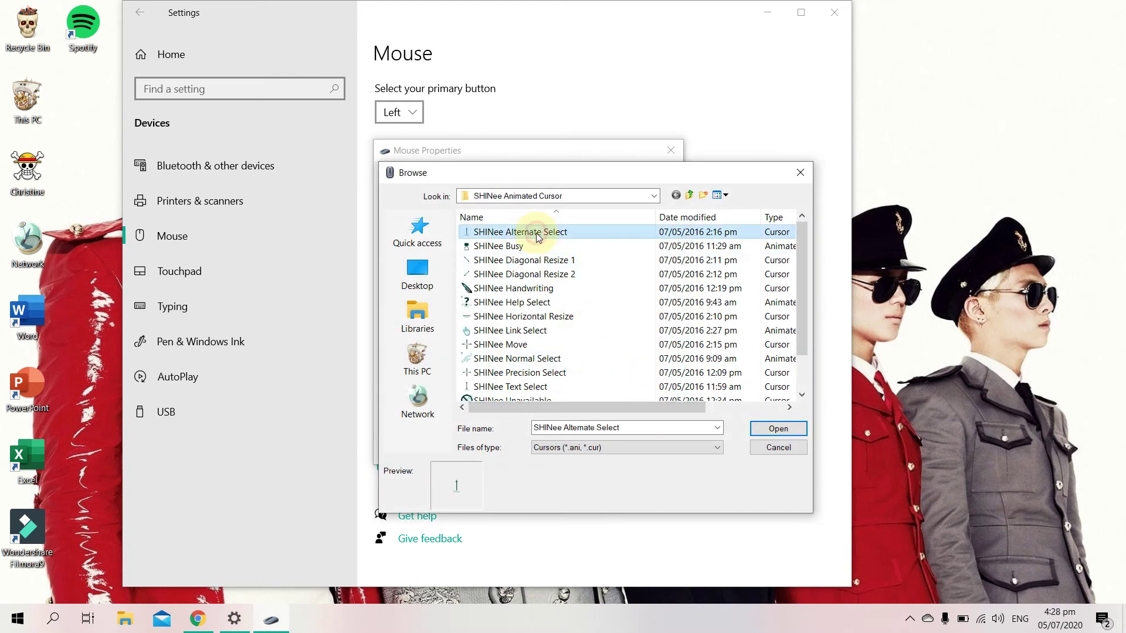
left_click(762, 428)
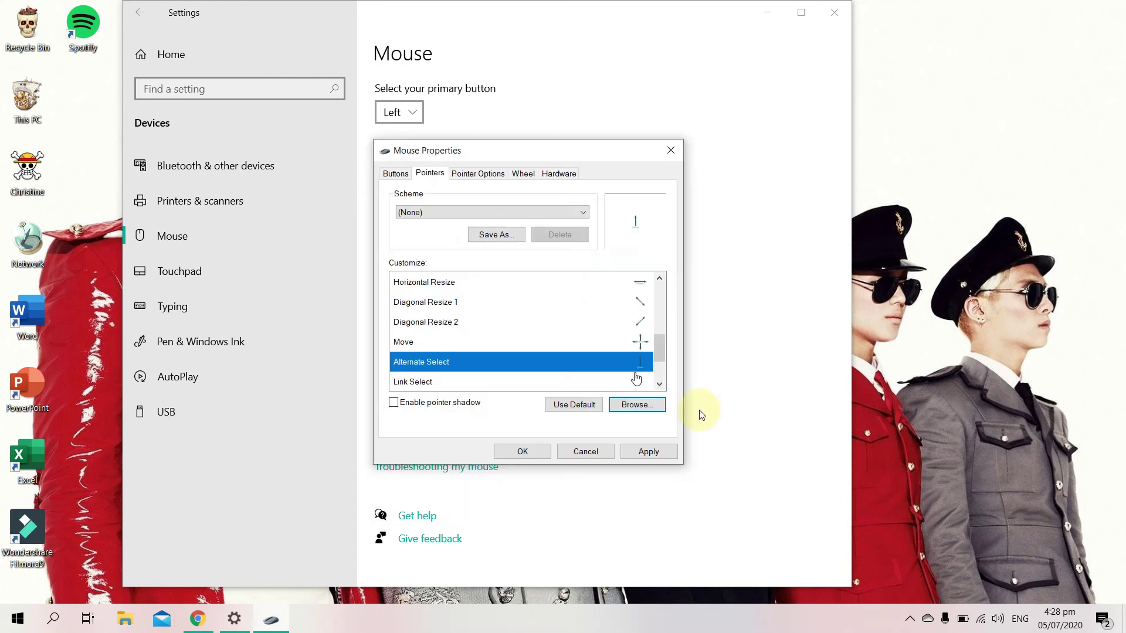
Step: Assign the SHINee Link Select cursor file to the Link Select pointer
left_click_drag(662, 350, 659, 370)
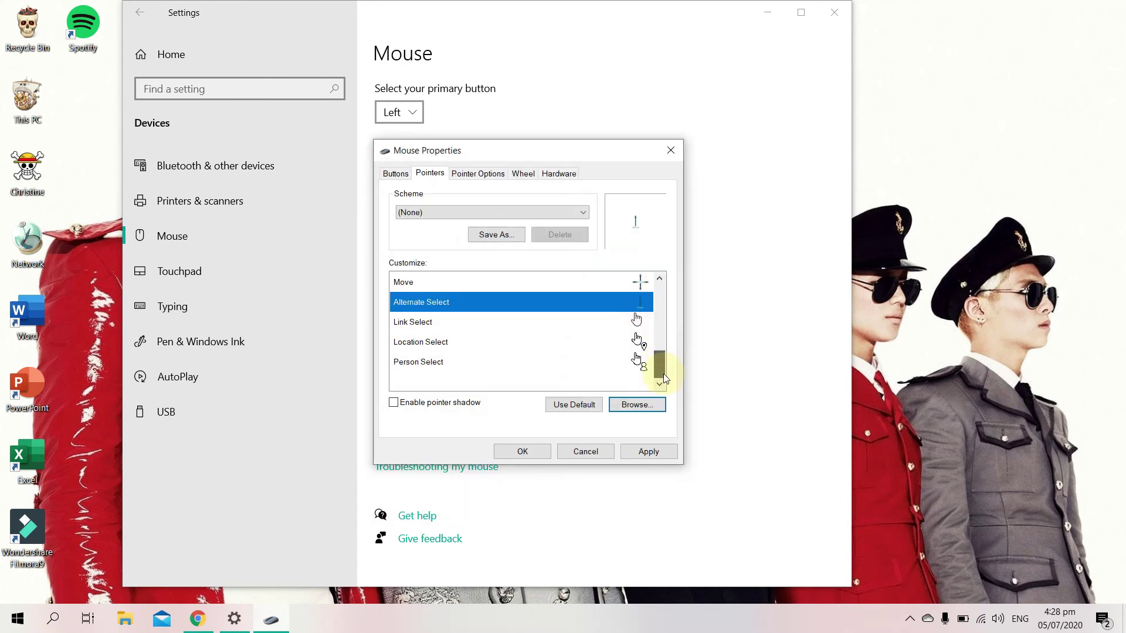
left_click(536, 322)
left_click(637, 404)
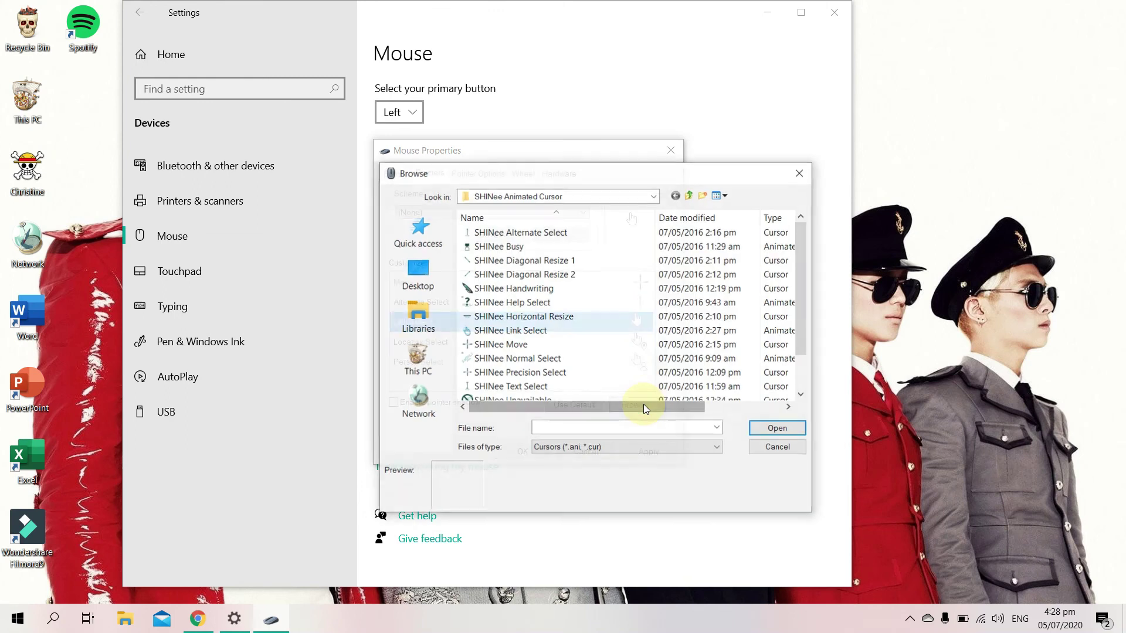
left_click(547, 330)
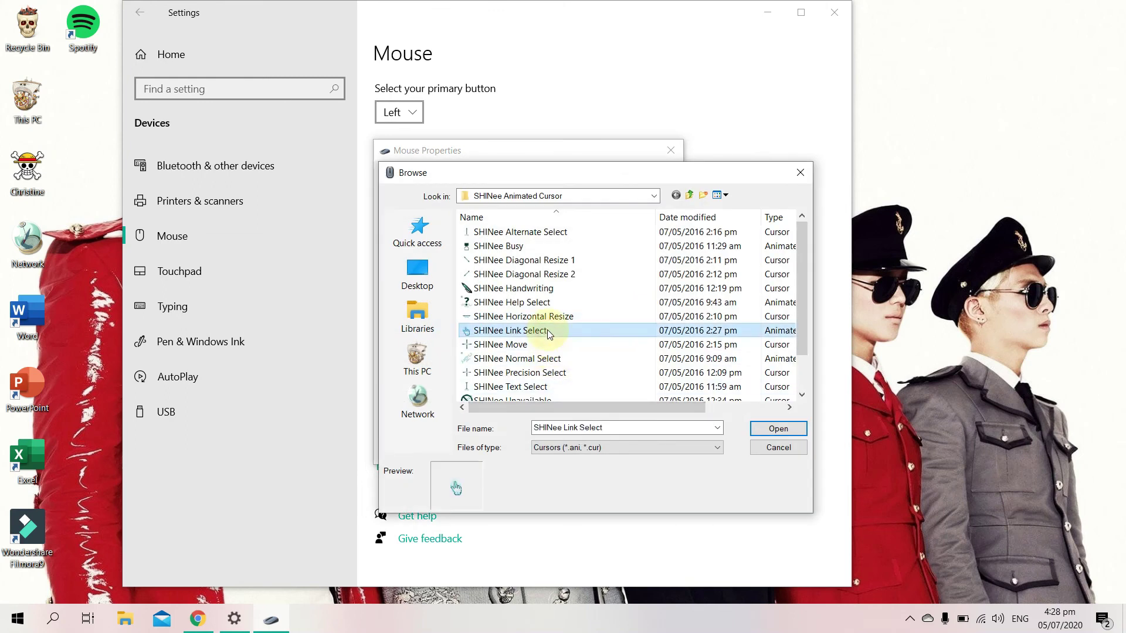
left_click(779, 428)
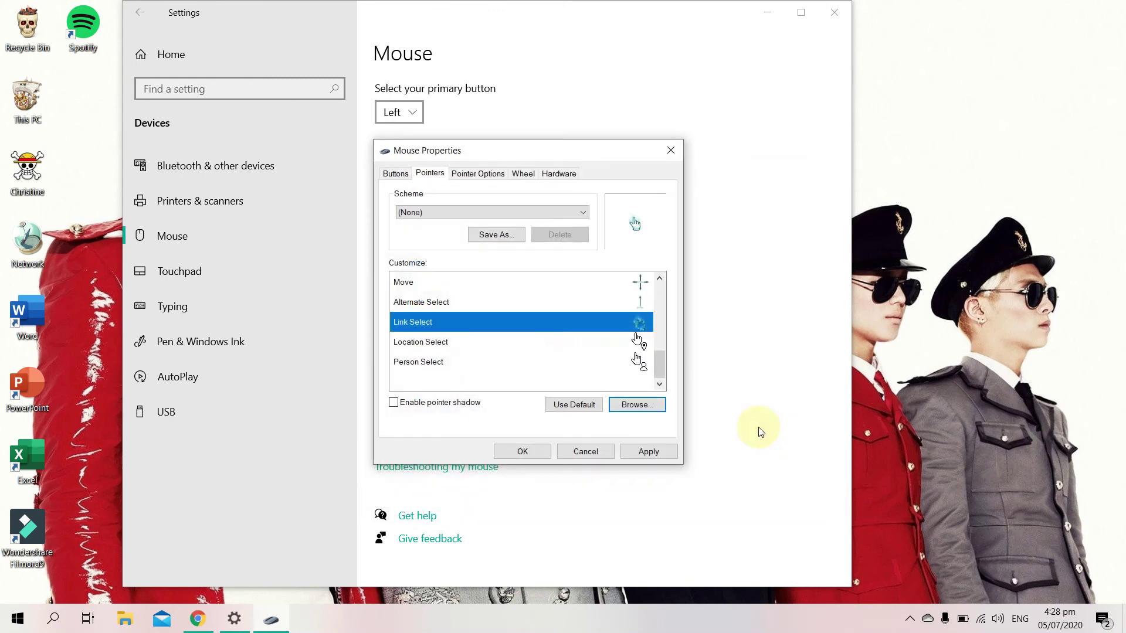
Step: Apply the customized pointers and close the mouse properties
left_click_drag(661, 365, 672, 387)
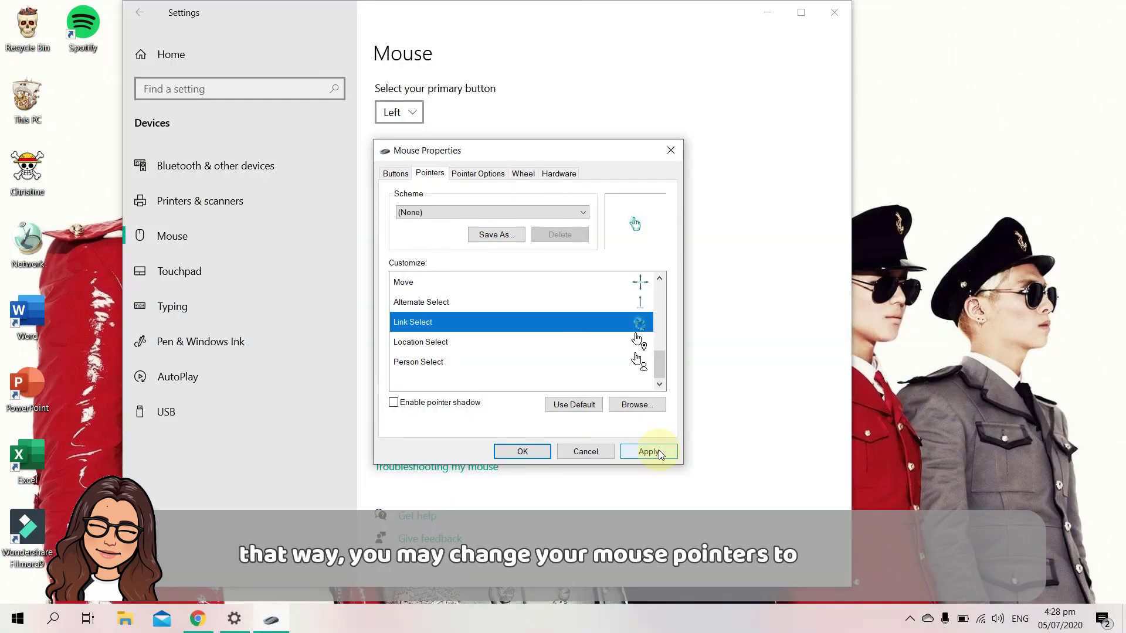
left_click(660, 449)
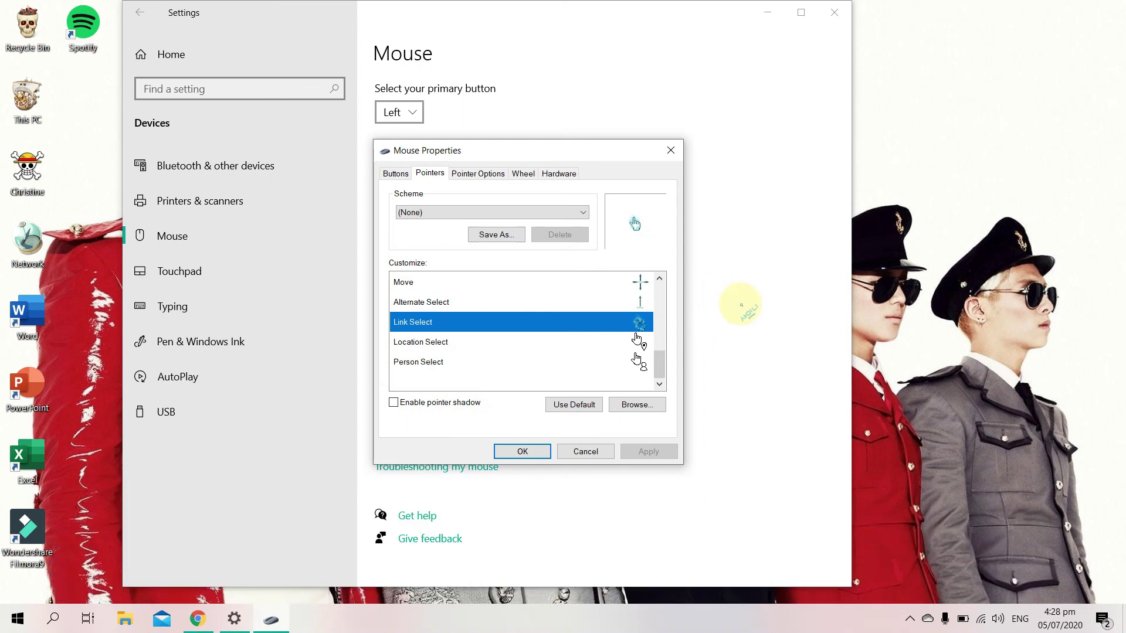
left_click(522, 451)
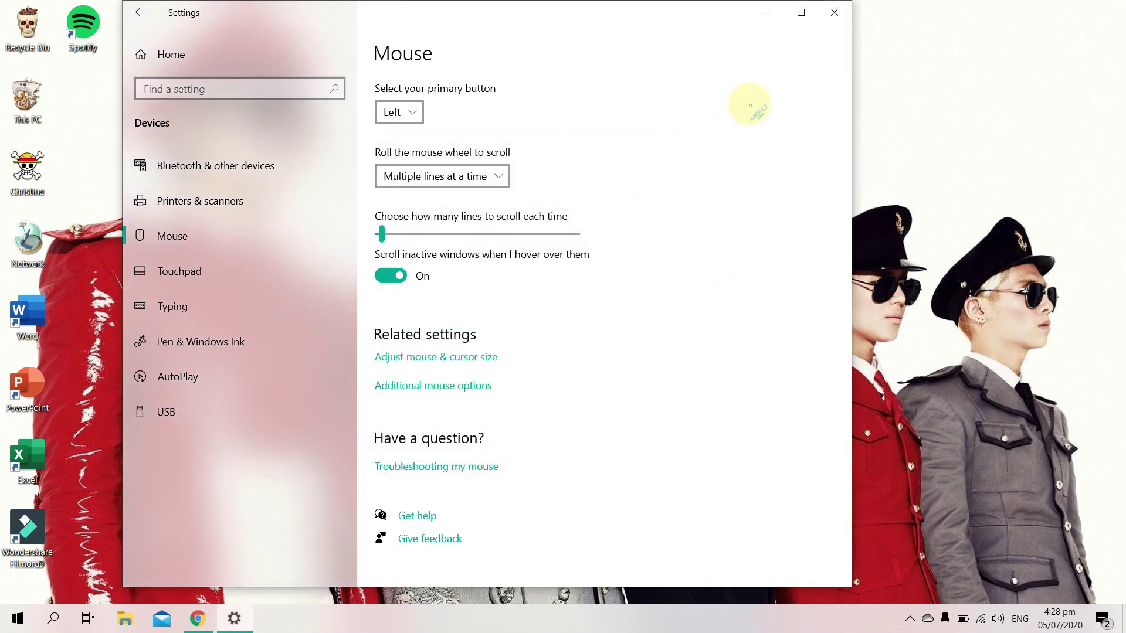
Step: Close the Settings window and refresh the desktop
left_click(834, 12)
right_click(634, 123)
left_click(675, 166)
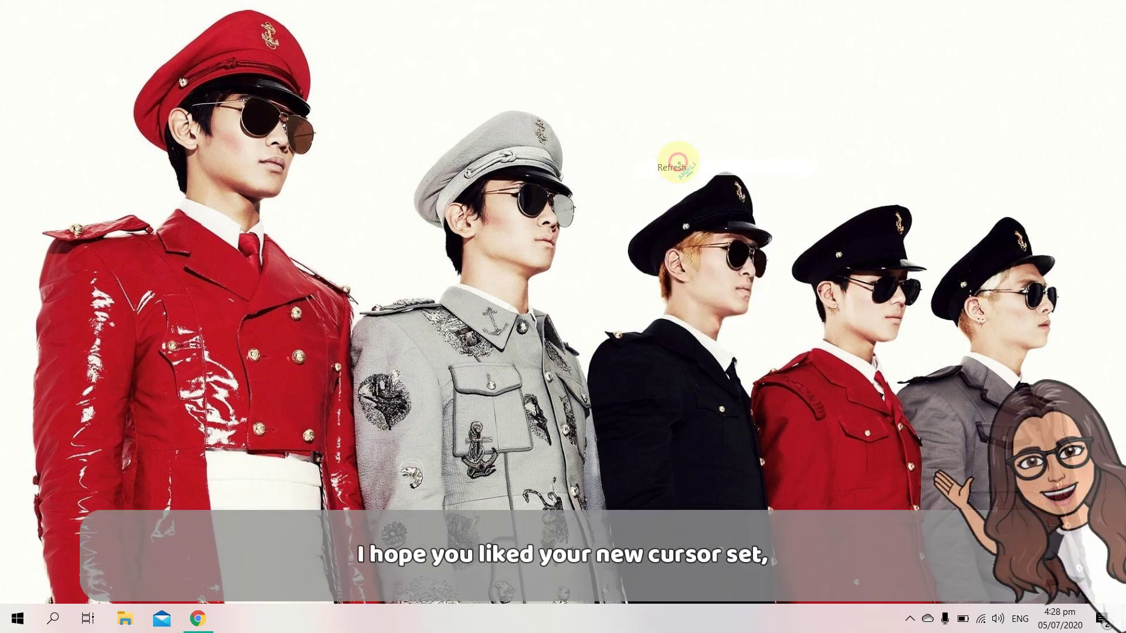